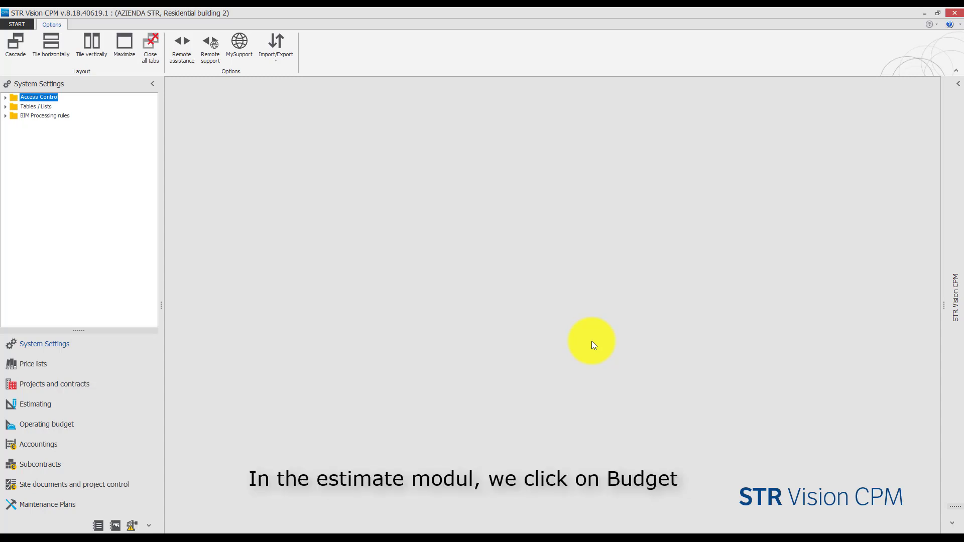
Open the Budget of the estimate in the Estimating module and start a data request.
left_click(22, 406)
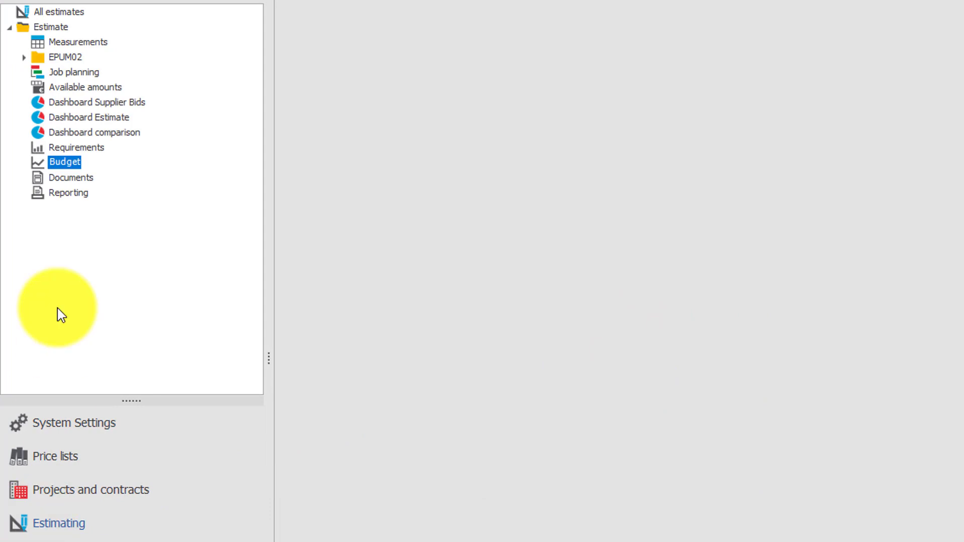
left_click(75, 168)
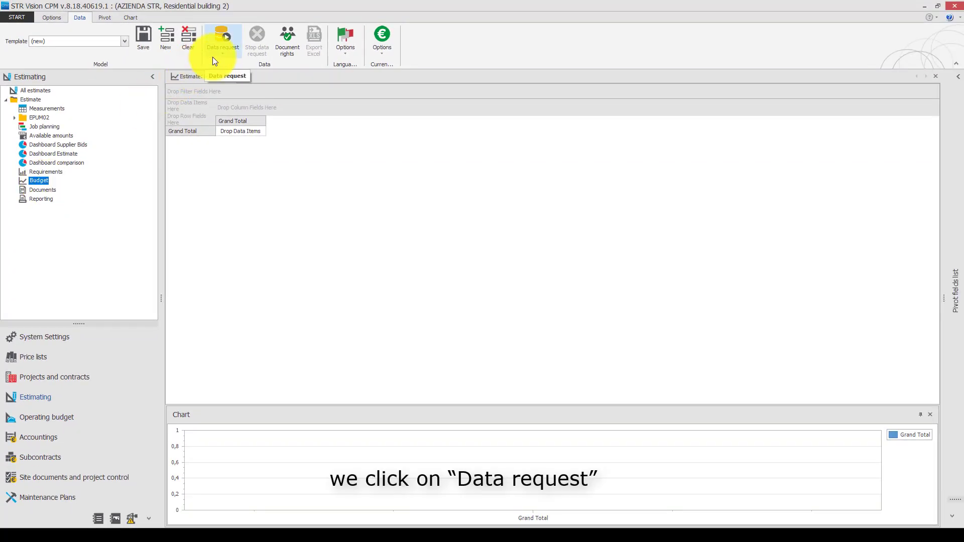
left_click(217, 55)
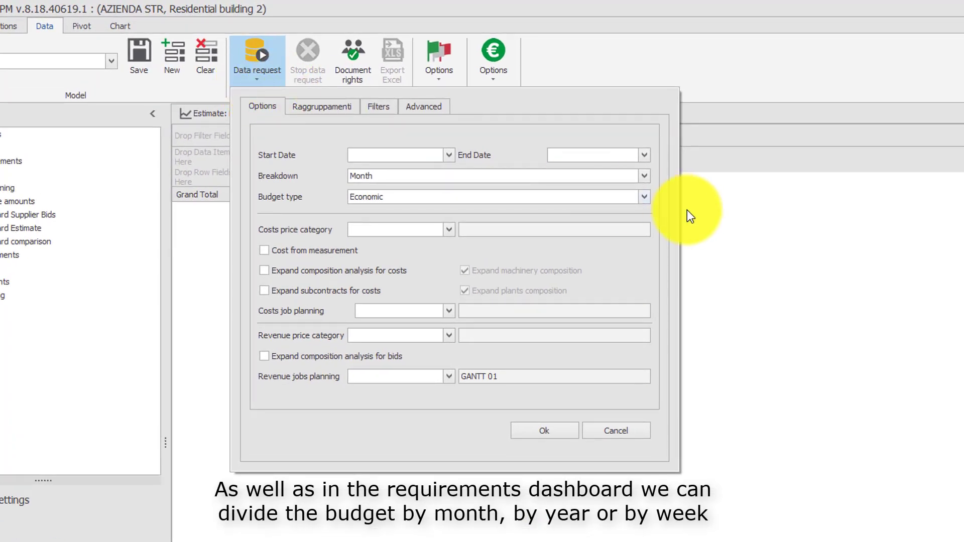
Choose Month as the breakdown and keep Economic as the budget type for the data request.
left_click(649, 179)
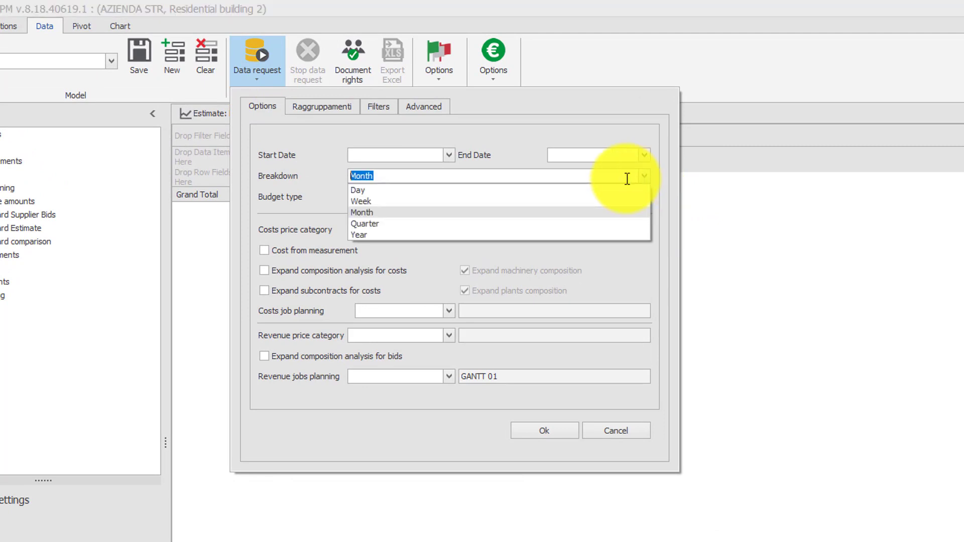
left_click(595, 216)
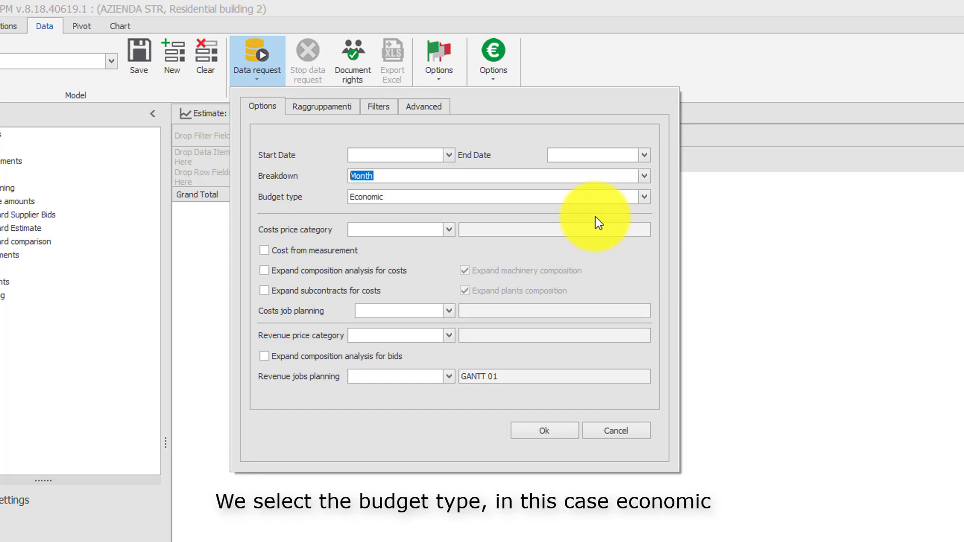
left_click(643, 197)
left_click(643, 197)
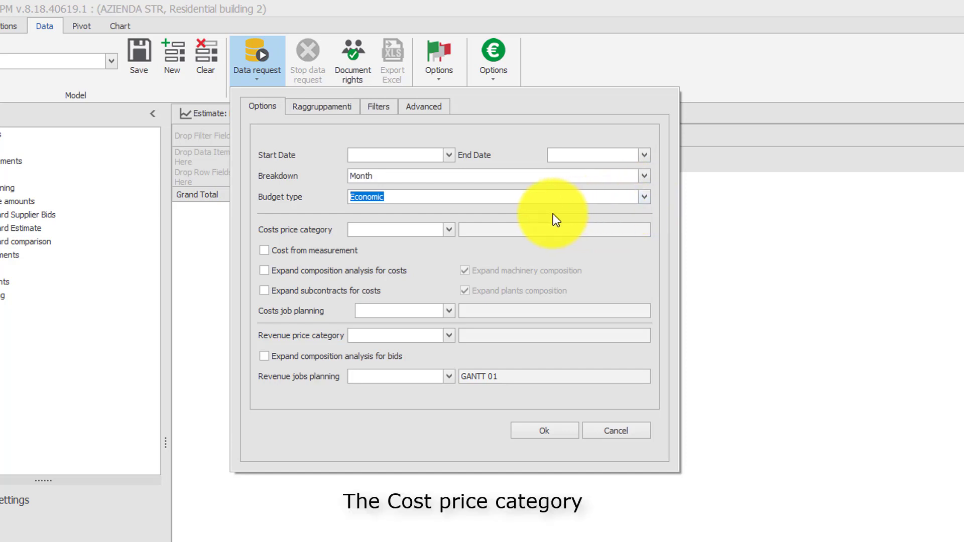
Set the costs price category to COST, enable Expand composition analysis for costs, and choose GANTT01 as costs job planning.
left_click(449, 230)
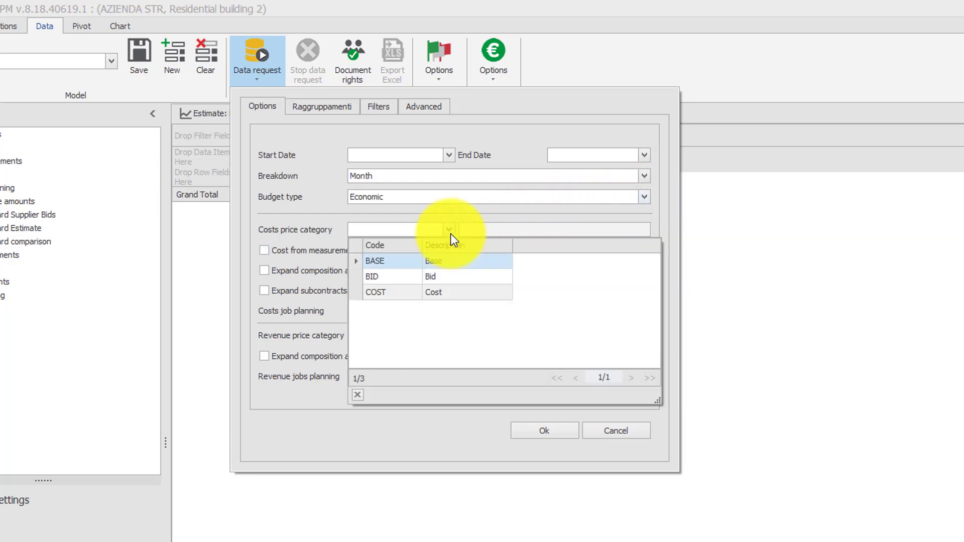
left_click(359, 296)
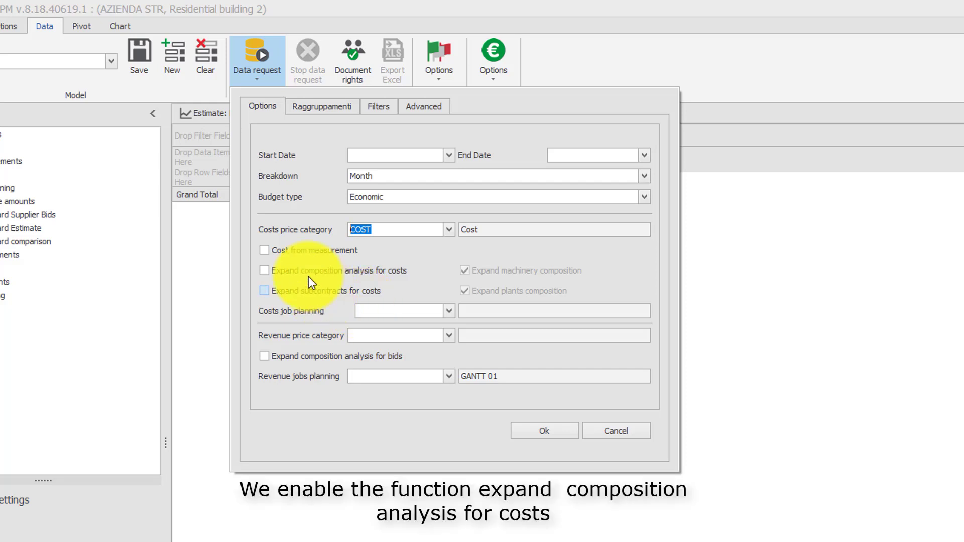
left_click(264, 271)
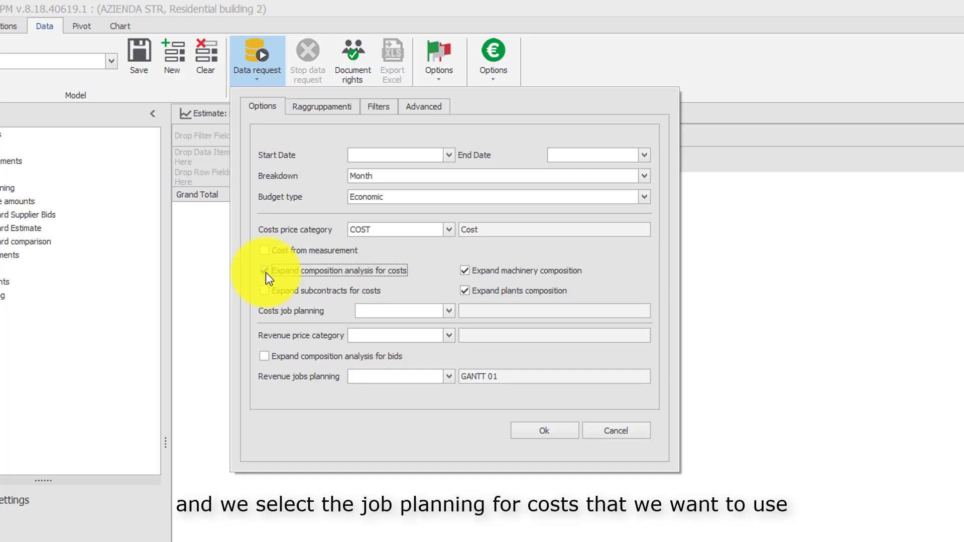
left_click(448, 311)
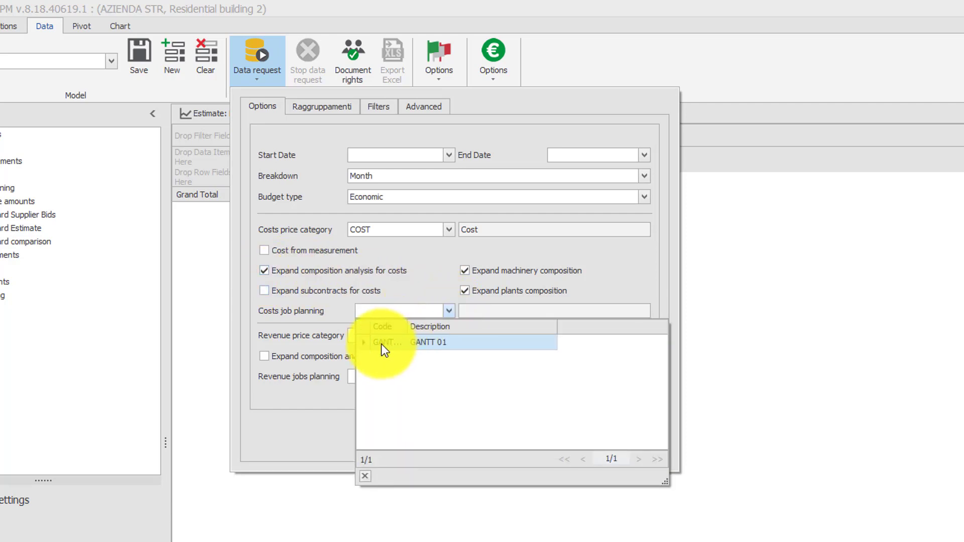
left_click(367, 346)
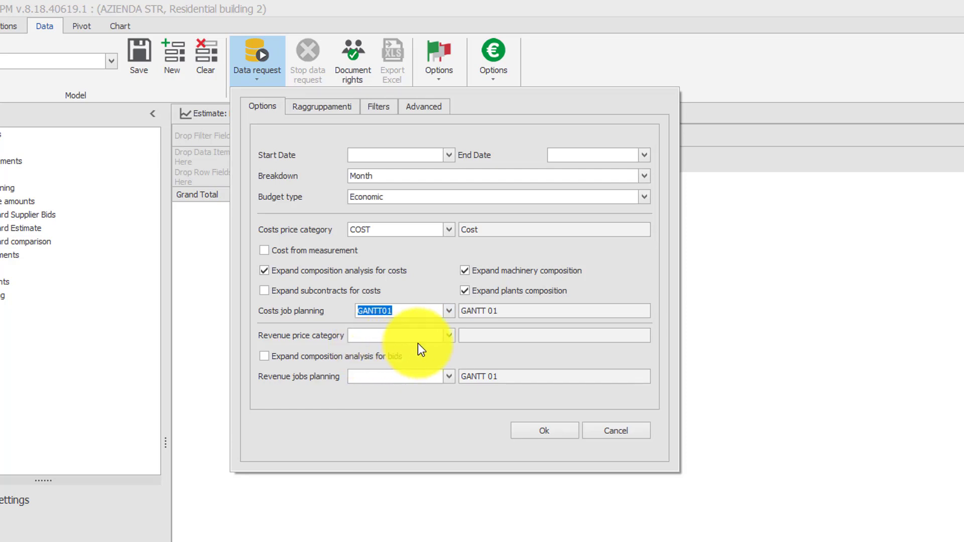
Set the revenue price category to BID and revenue jobs planning to GANTT01, and run the data request.
left_click(448, 340)
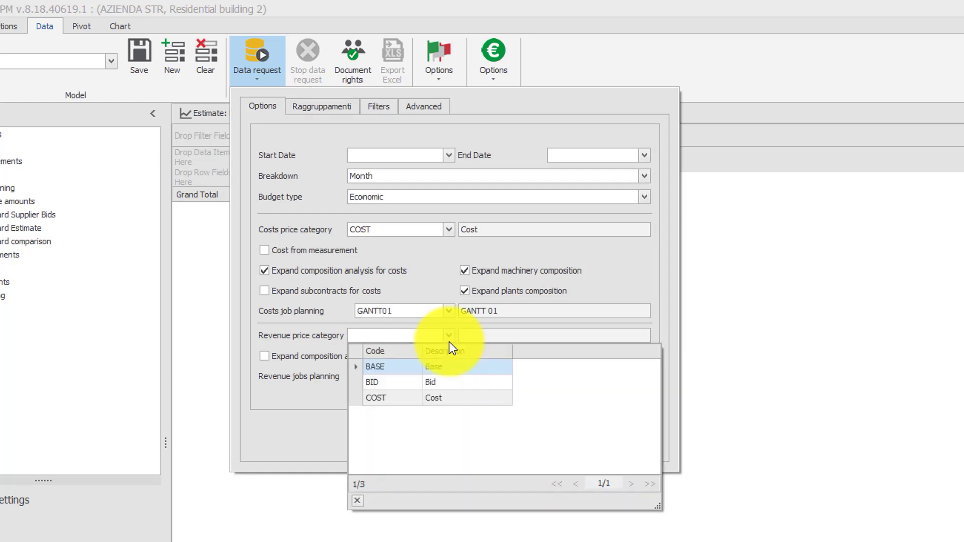
left_click(357, 384)
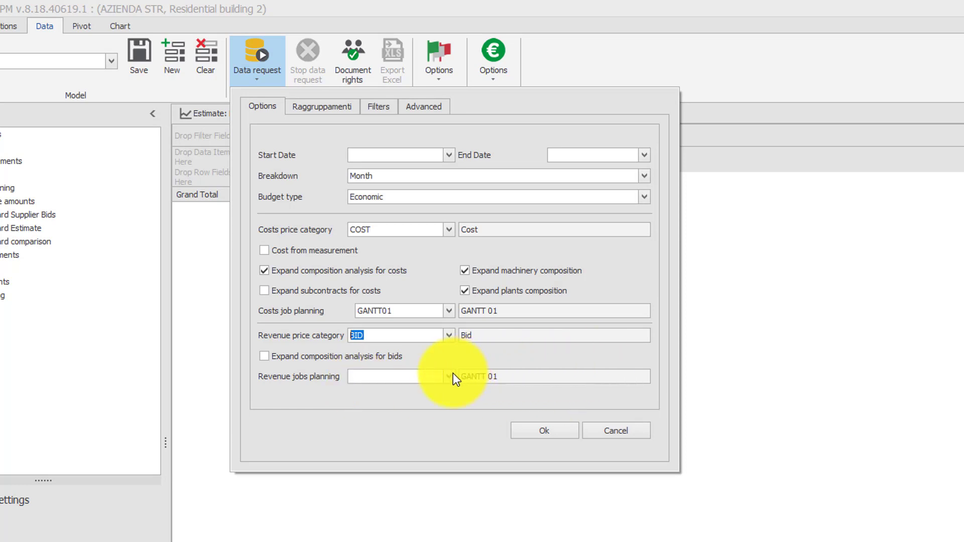
left_click(448, 376)
left_click(357, 408)
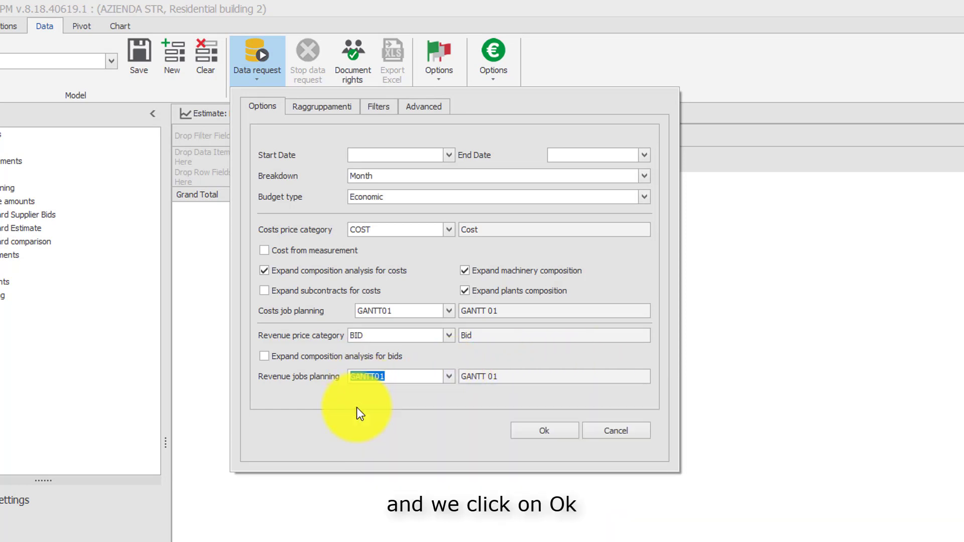
left_click(545, 431)
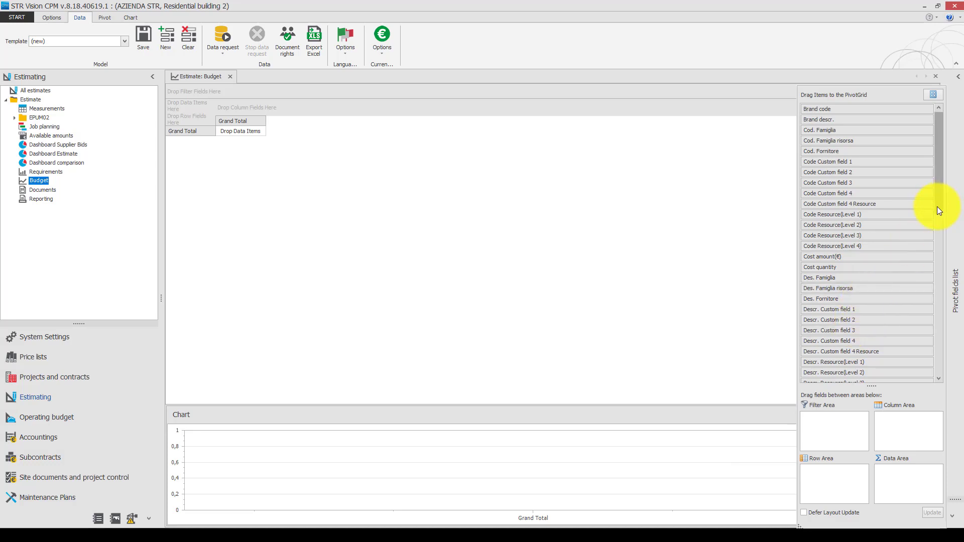
Add the Item and Short fields to the pivot grid's row area.
left_click_drag(938, 211, 926, 250)
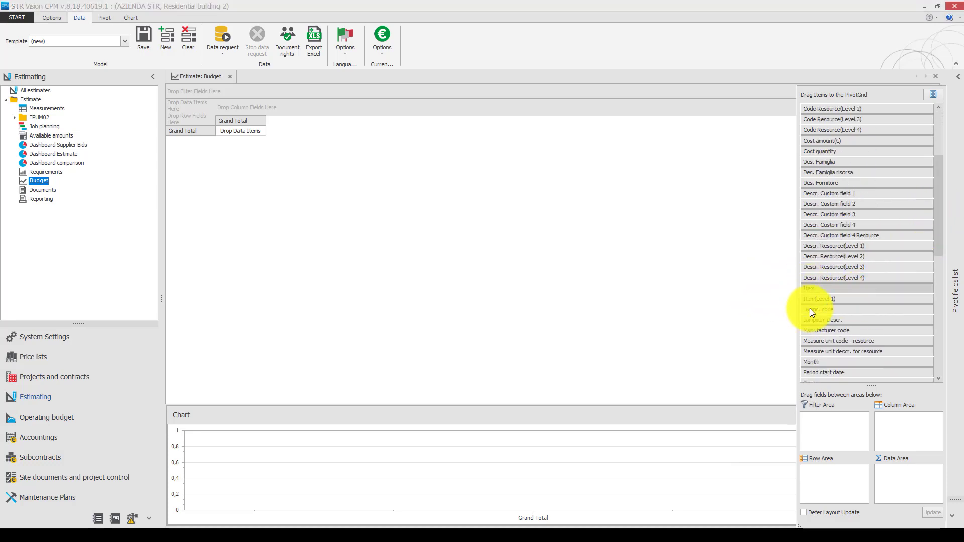
left_click_drag(813, 312, 832, 483)
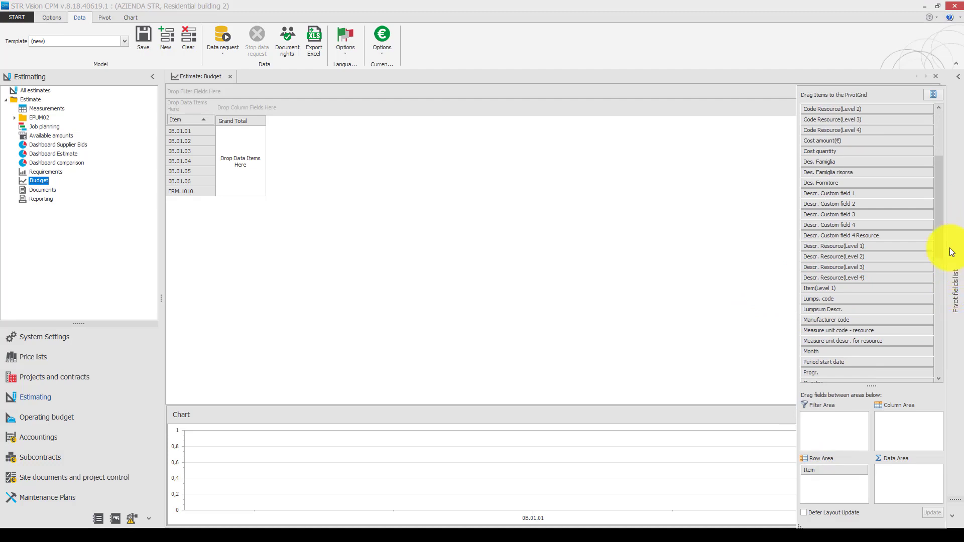
left_click_drag(936, 244, 940, 315)
left_click_drag(841, 471, 838, 489)
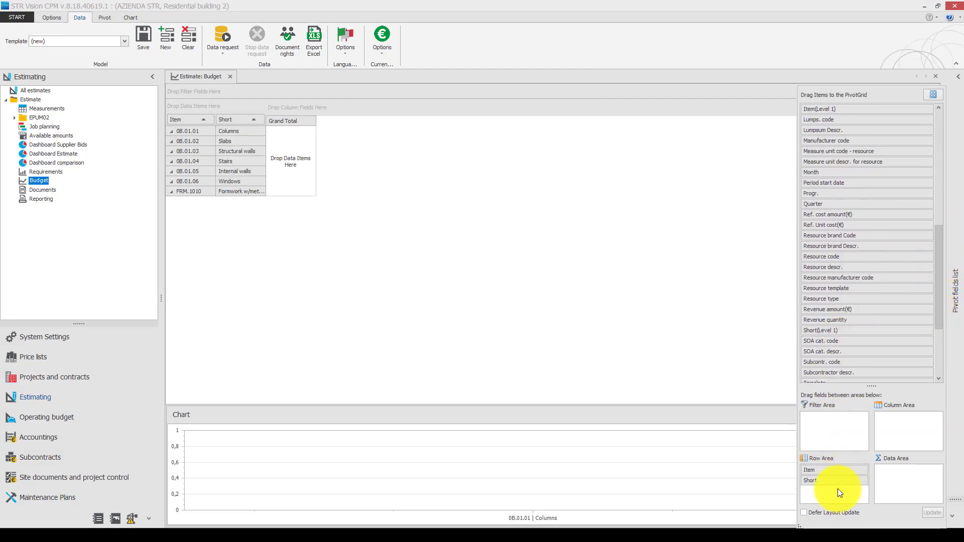
Add the Cost amount(€) and Revenue amount(€) fields to the pivot grid's data area.
left_click_drag(940, 254, 941, 184)
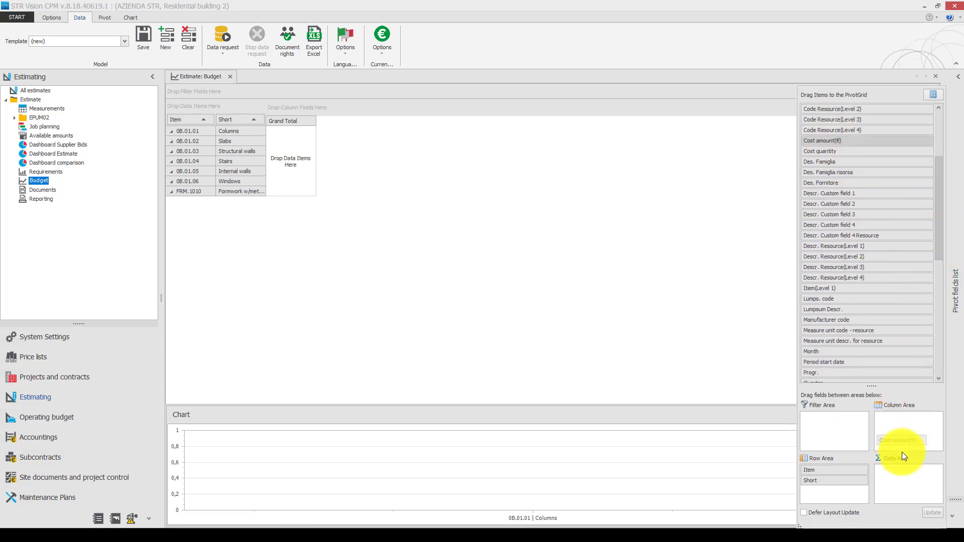
left_click_drag(903, 477, 903, 478)
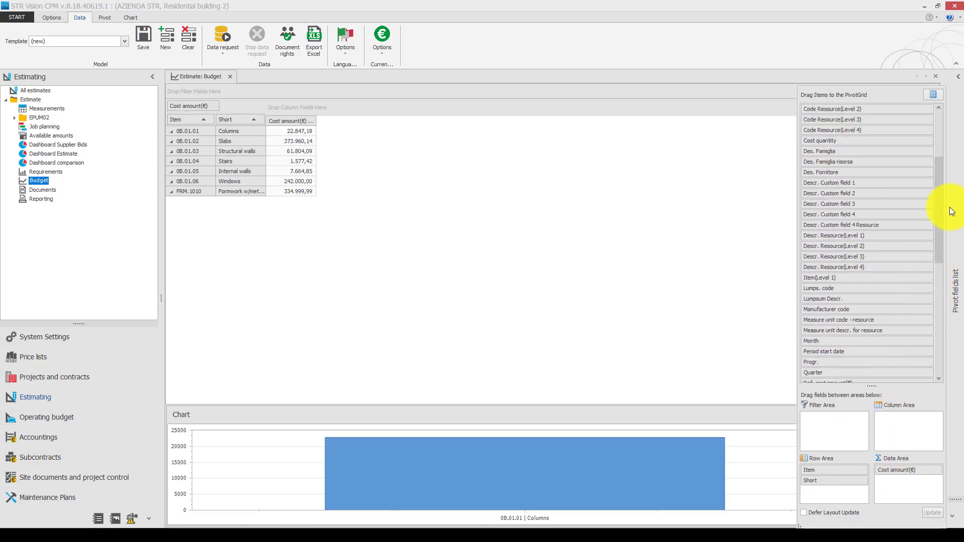
left_click_drag(940, 221, 938, 291)
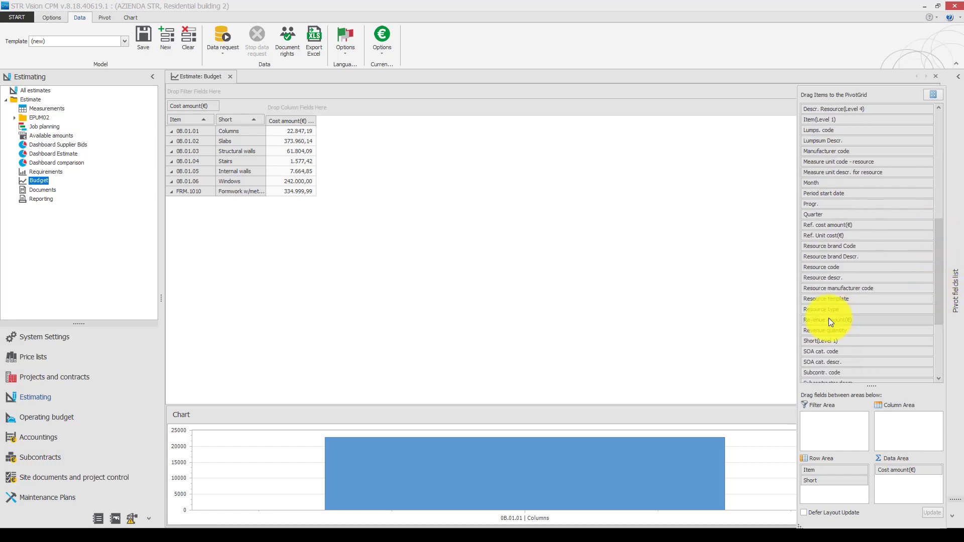
left_click_drag(828, 320, 906, 483)
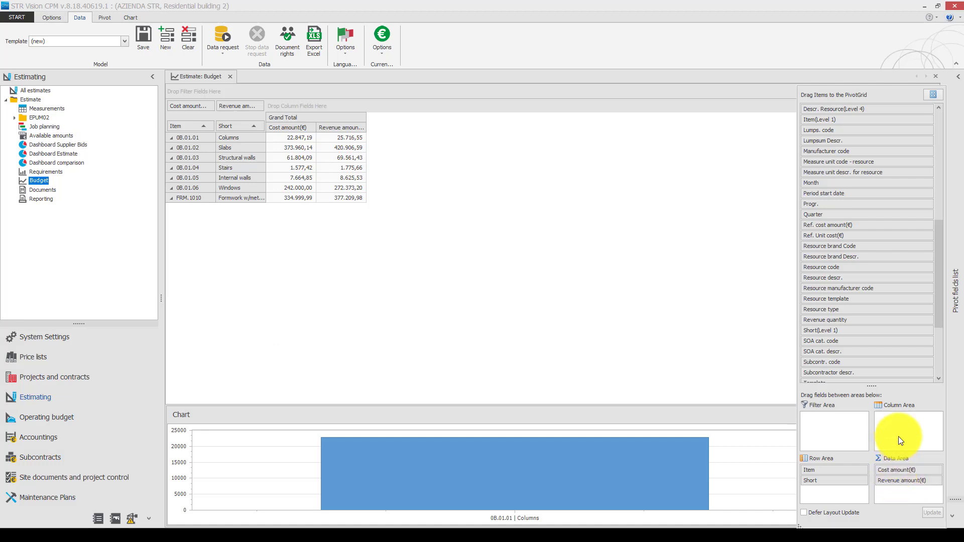
Add the Year and Month fields to the pivot grid's column area, with Month below Year.
left_click_drag(938, 249, 937, 307)
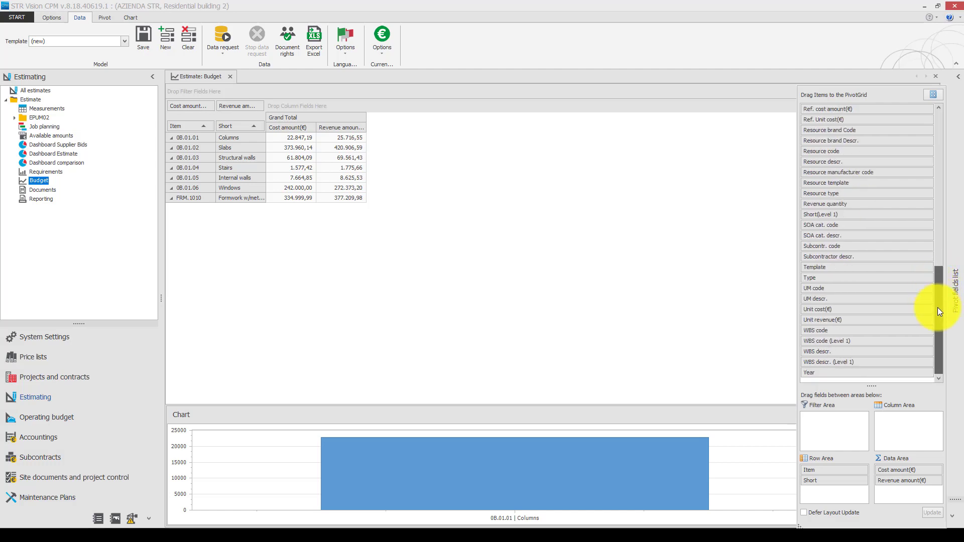
left_click_drag(863, 372, 901, 420)
left_click_drag(939, 284, 935, 259)
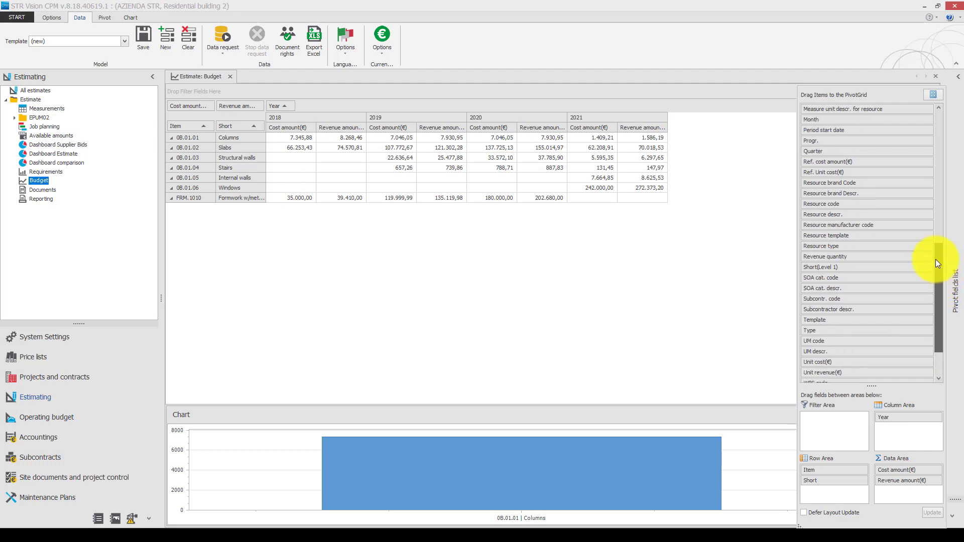
left_click_drag(826, 140, 899, 435)
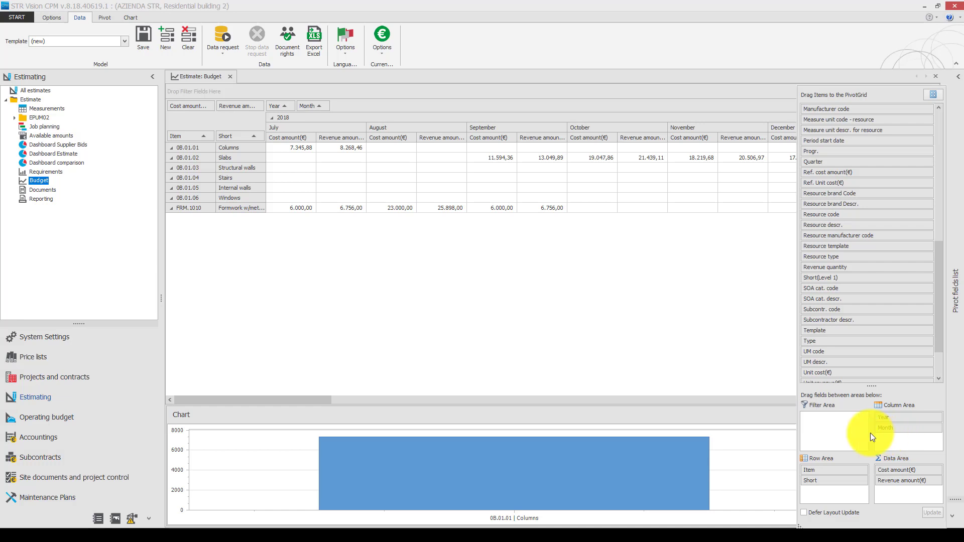
Chart all items' amounts from July 2018 through the October 2018 cost amount, and enlarge the chart pane upward.
left_click_drag(291, 149, 615, 210)
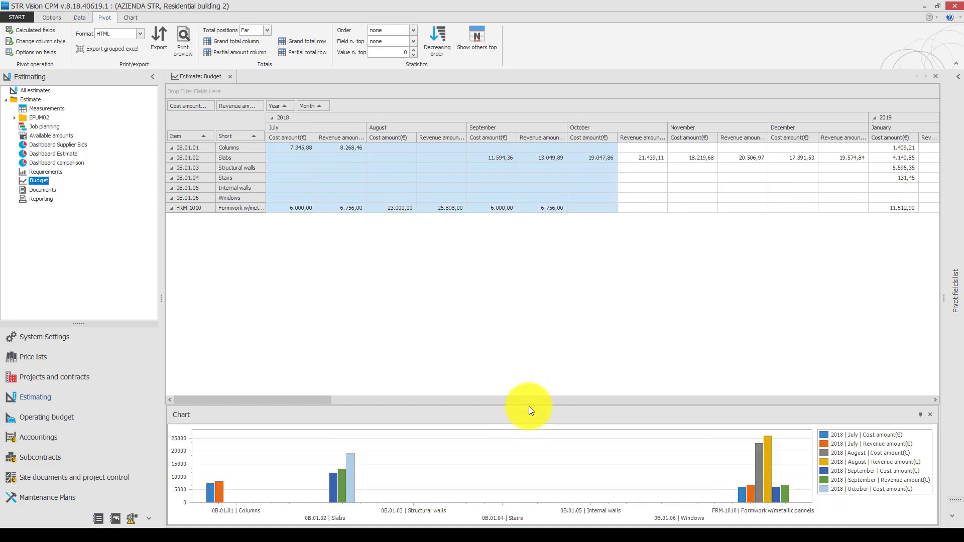
left_click_drag(529, 406, 532, 312)
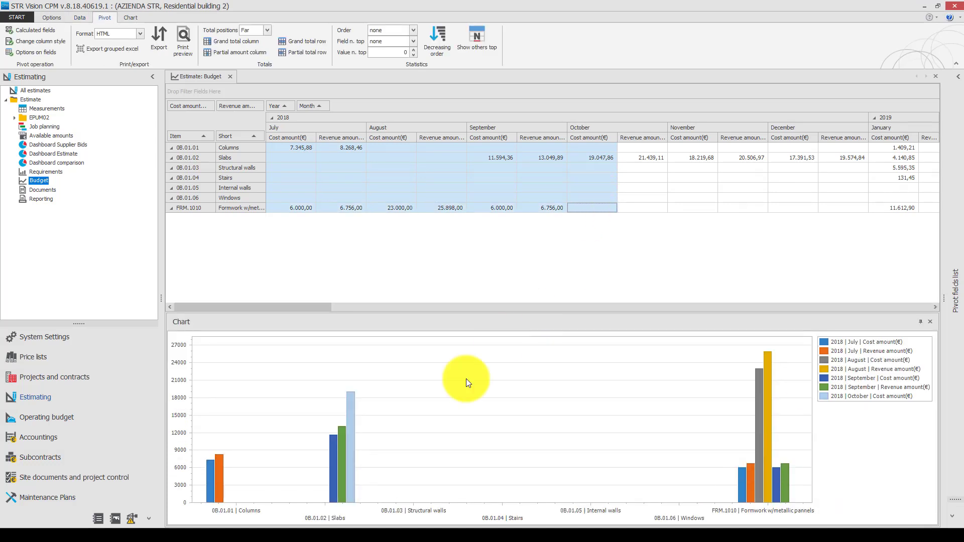
Keep the pivot fields list open, add Resource type to the row area, and move Item and Short to the filter area.
left_click(959, 78)
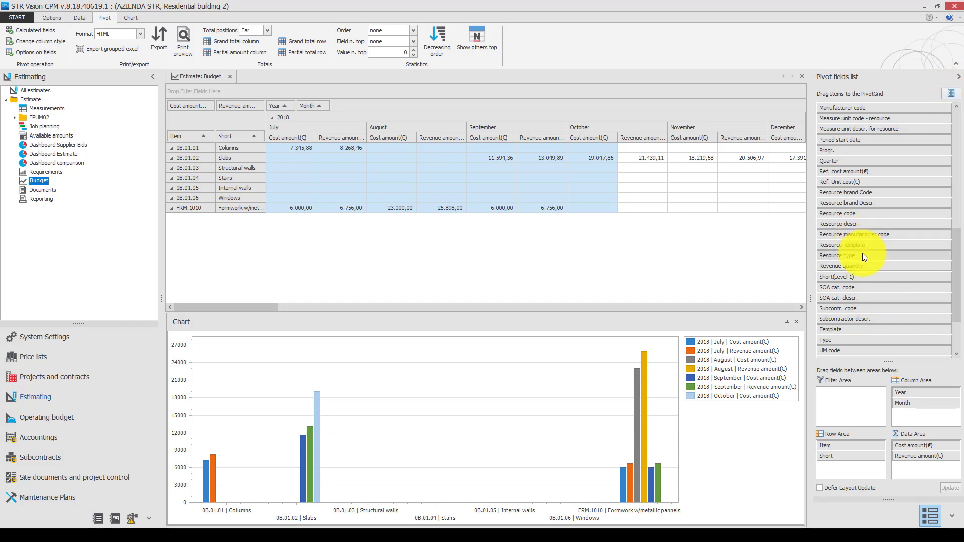
left_click_drag(862, 254, 860, 389)
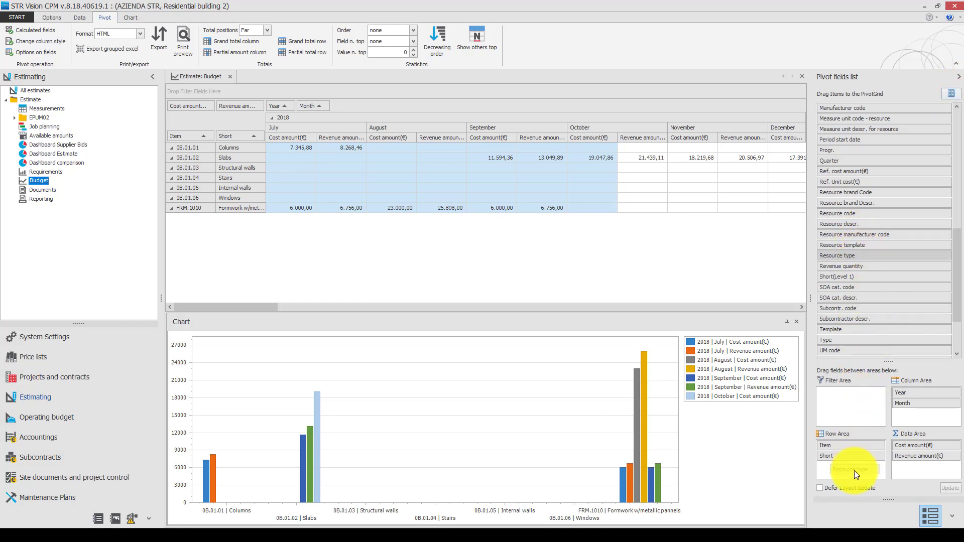
left_click_drag(854, 471, 839, 402)
left_click_drag(833, 445, 837, 416)
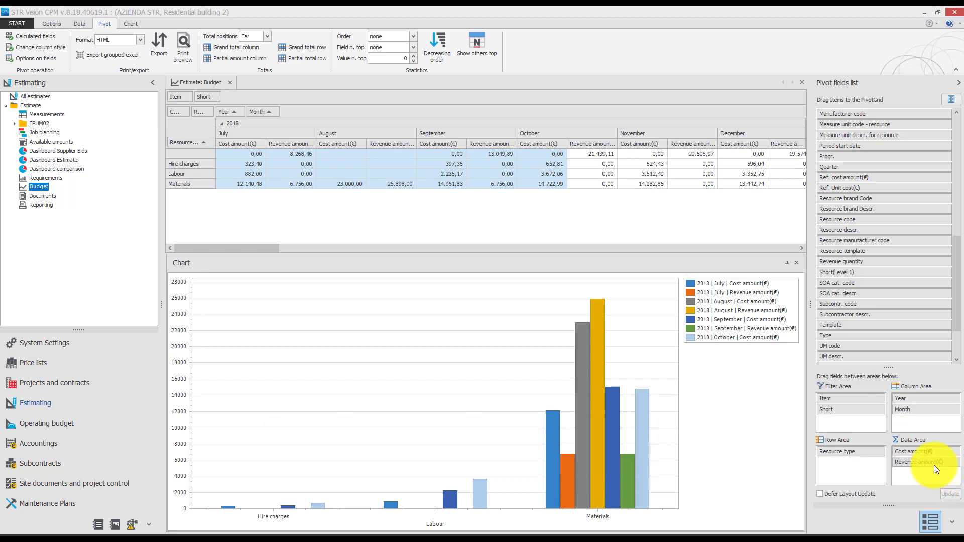
Move Revenue amount(€) and Month to the filter area so that only yearly cost amounts are shown.
left_click_drag(931, 465, 857, 423)
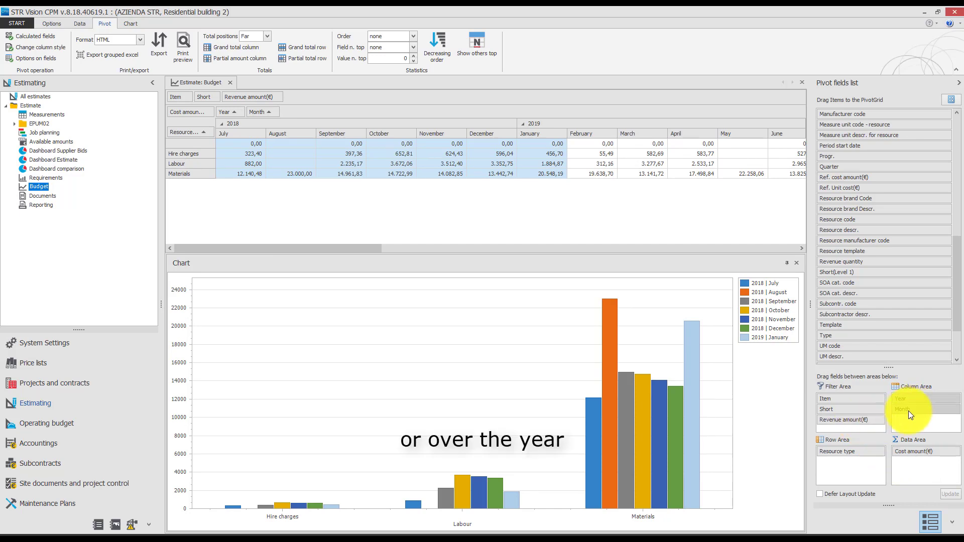
left_click_drag(869, 428, 868, 428)
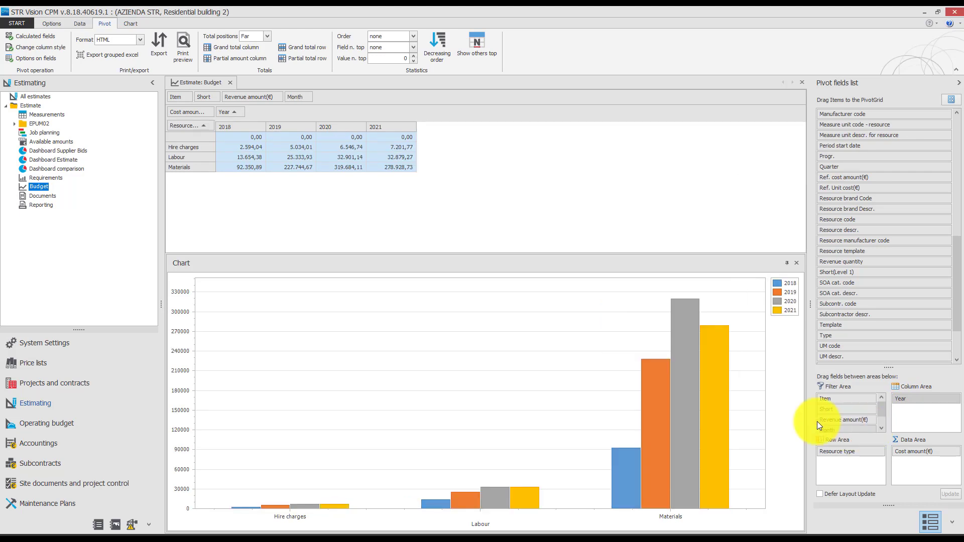
Chart only the 2018 cost amounts by resource type as a Pie3D chart, and rotate the pie to show its front face.
left_click(239, 137)
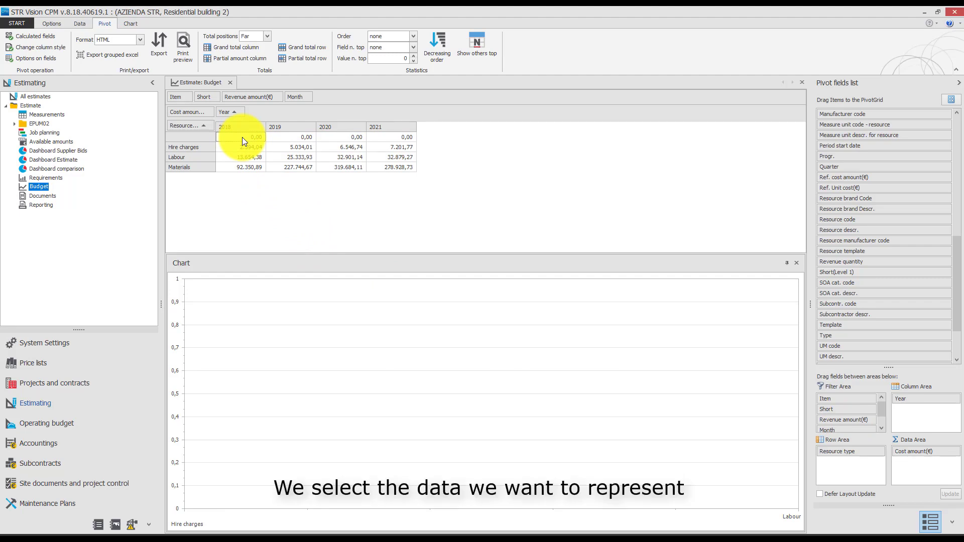
left_click_drag(242, 140, 243, 169)
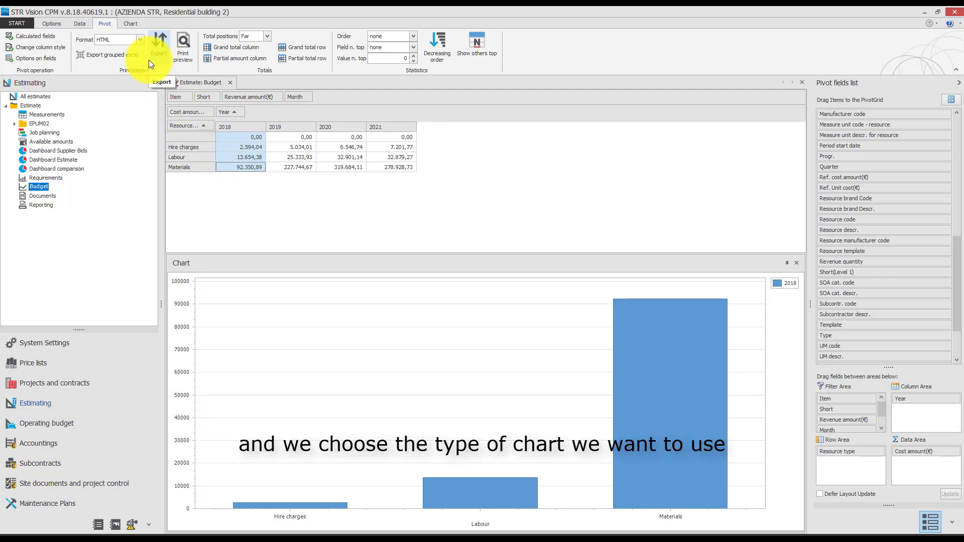
left_click(130, 25)
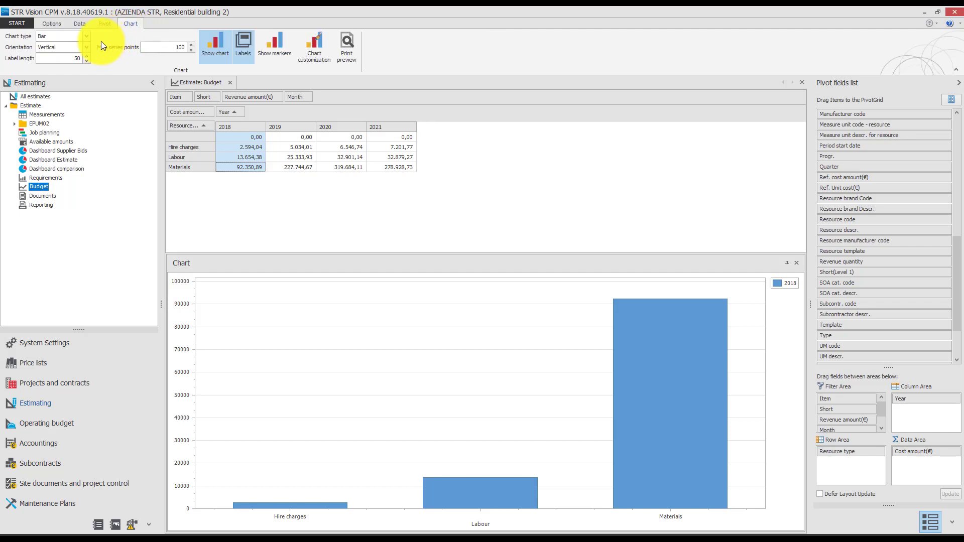
left_click(90, 36)
left_click(85, 37)
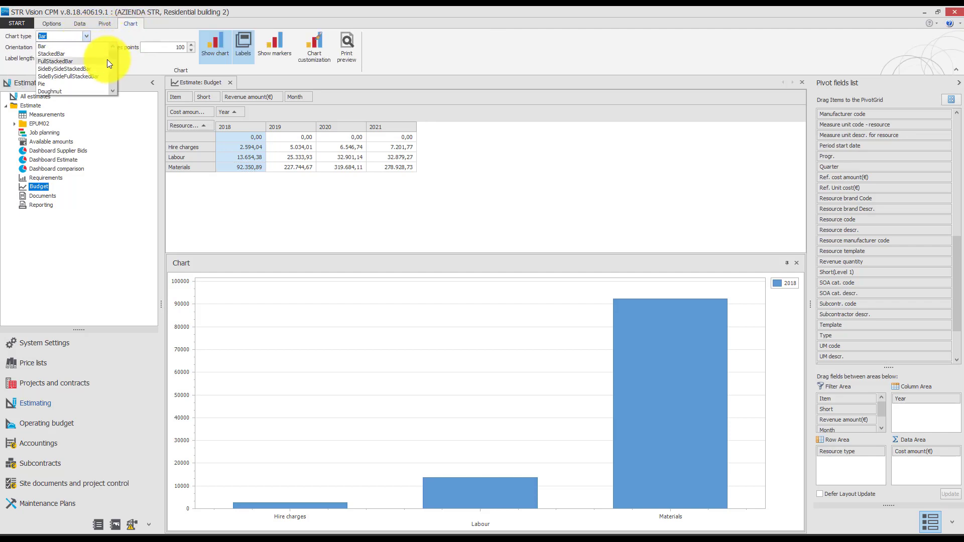
left_click_drag(113, 58, 113, 81)
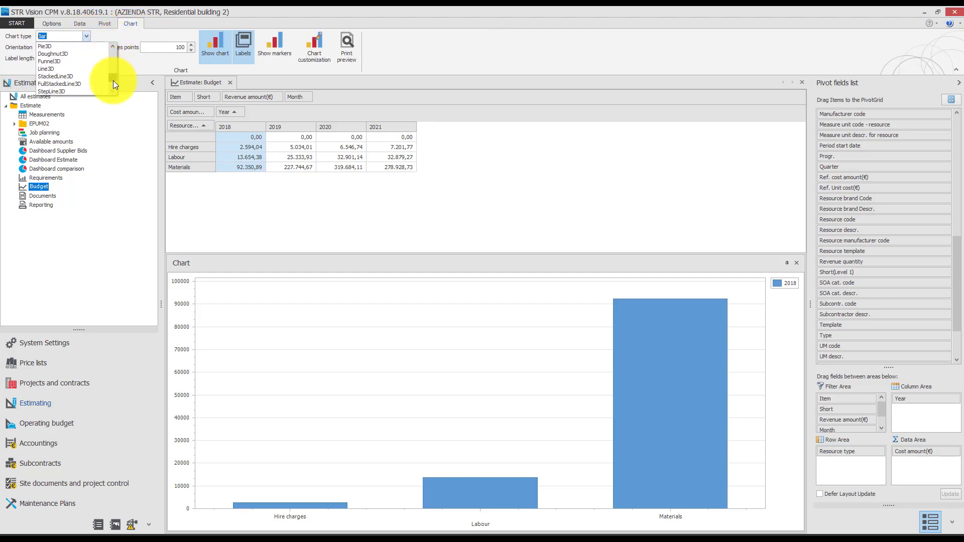
left_click(96, 45)
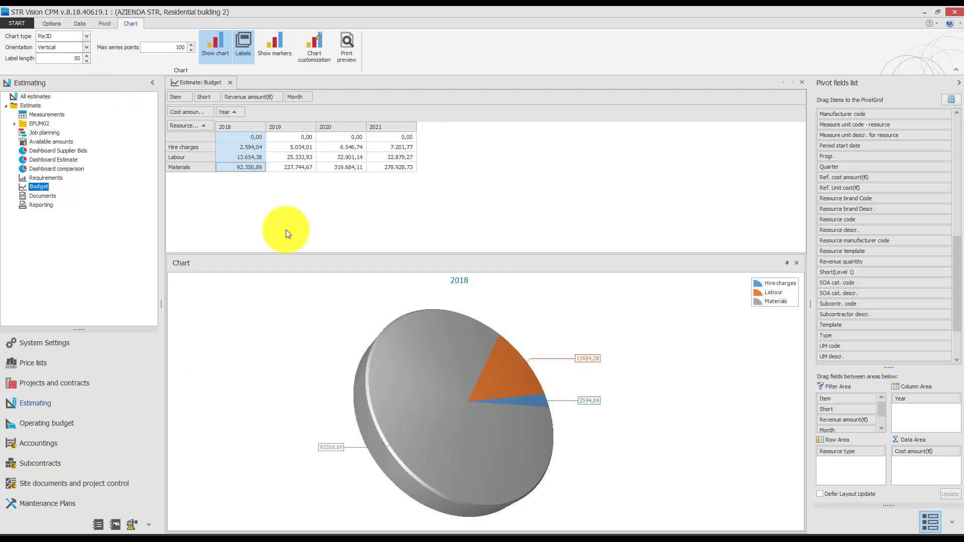
mouse_move(636, 426)
left_mouse_down()
mouse_move(620, 390)
mouse_move(537, 393)
mouse_move(543, 406)
mouse_move(598, 402)
mouse_move(588, 415)
mouse_move(601, 419)
mouse_move(585, 420)
left_mouse_up()
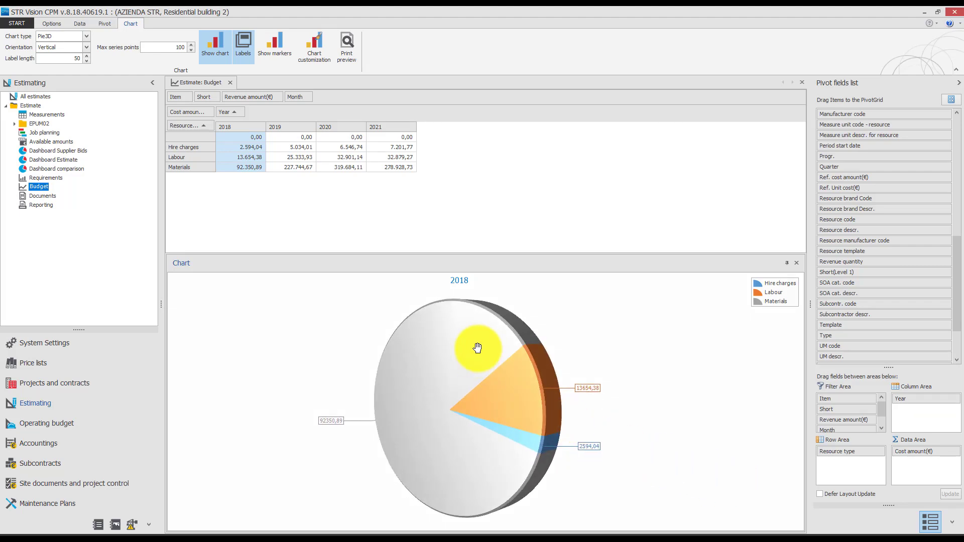
Create a new pivot template named "Economic 2018".
left_click(390, 193)
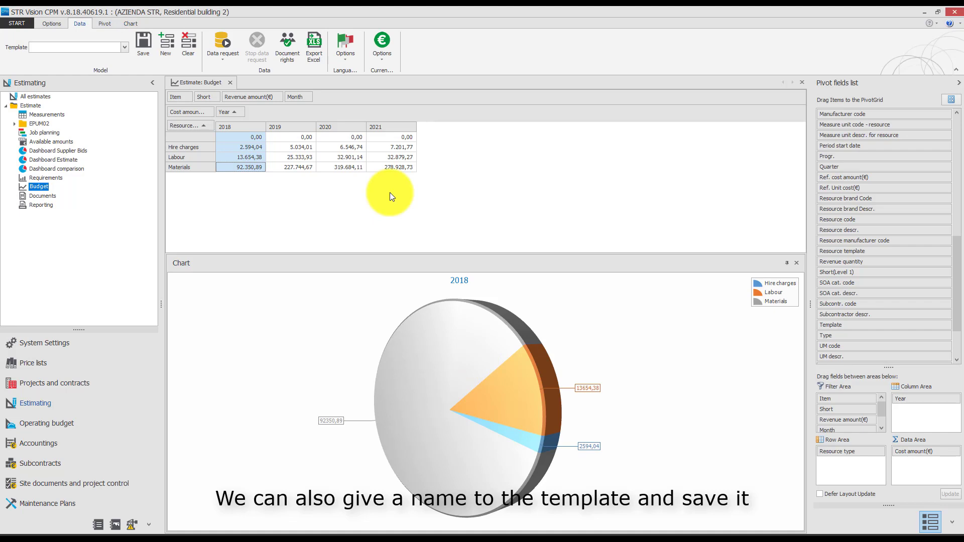
left_click(164, 53)
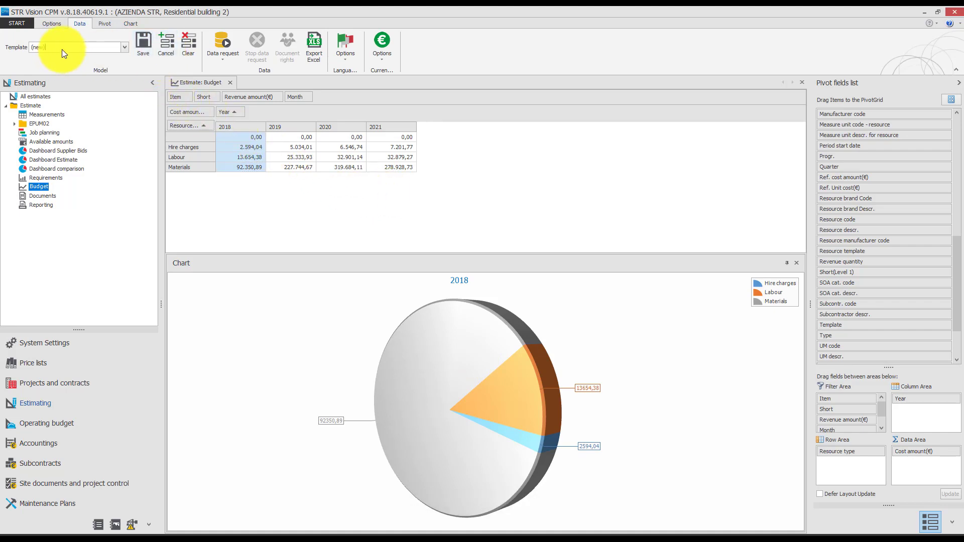
left_click_drag(61, 49, 26, 49)
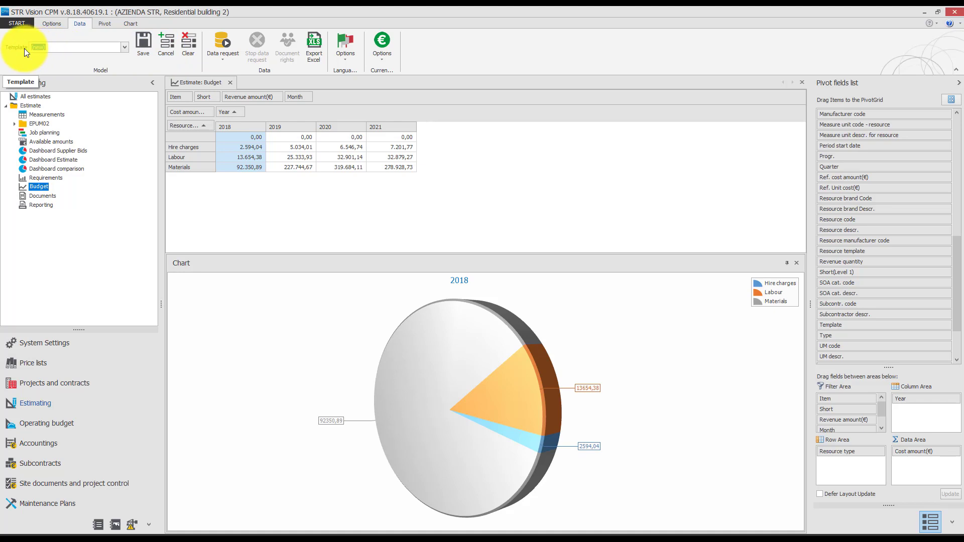
type("Economic 2018")
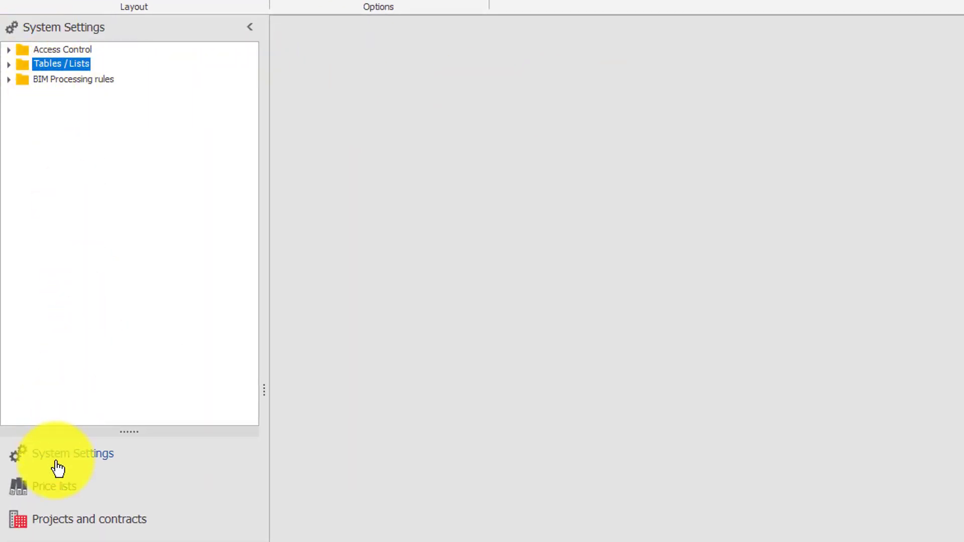
Open the Payment Conditions table in the system tables and view the instalment details of Delayed Collection 30-60 days.
left_click(11, 67)
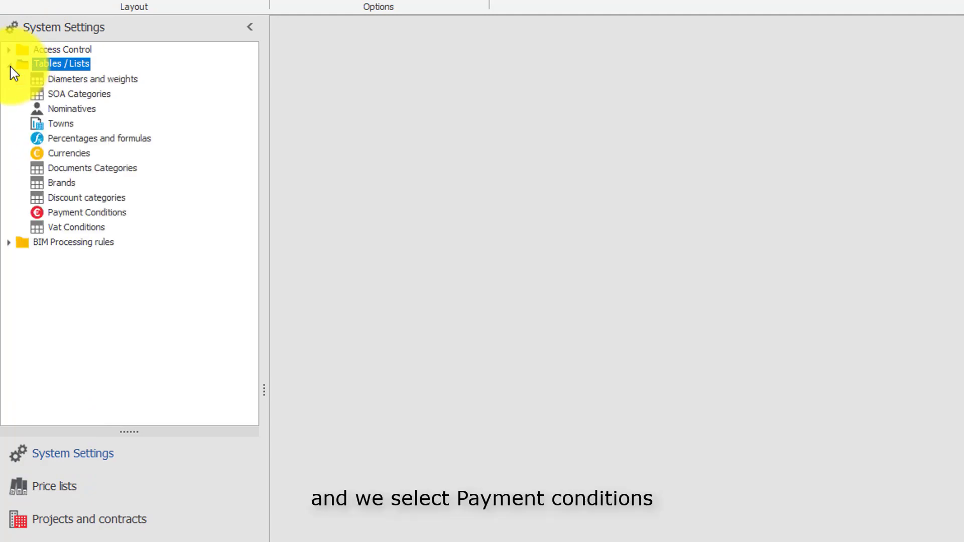
left_click(75, 210)
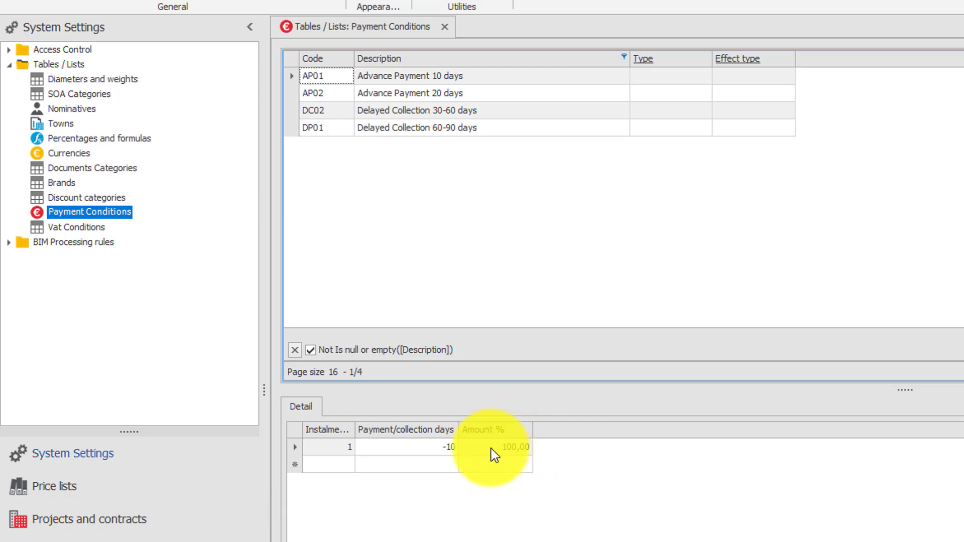
left_click(406, 118)
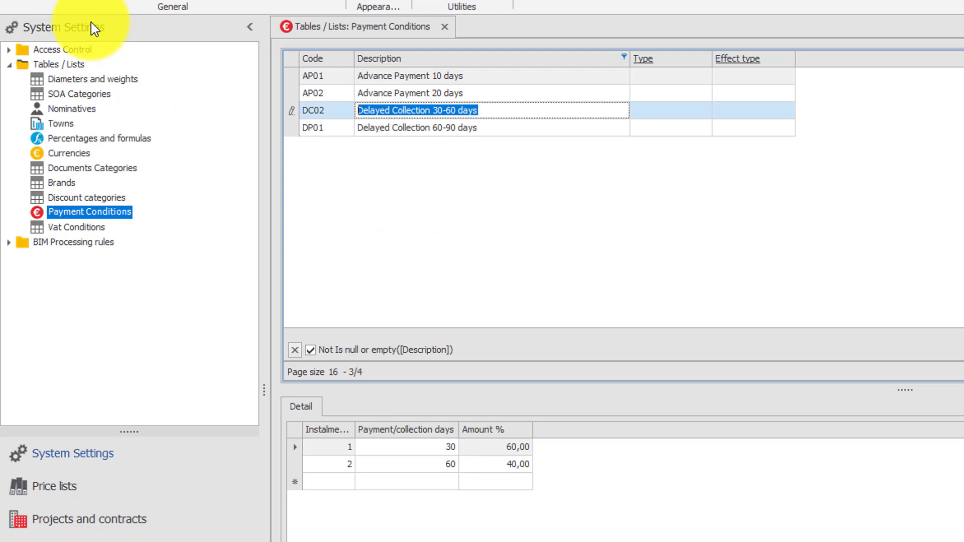
View the Vat Conditions table, then close both open tables and collapse the Tables / Lists folder.
left_click(97, 230)
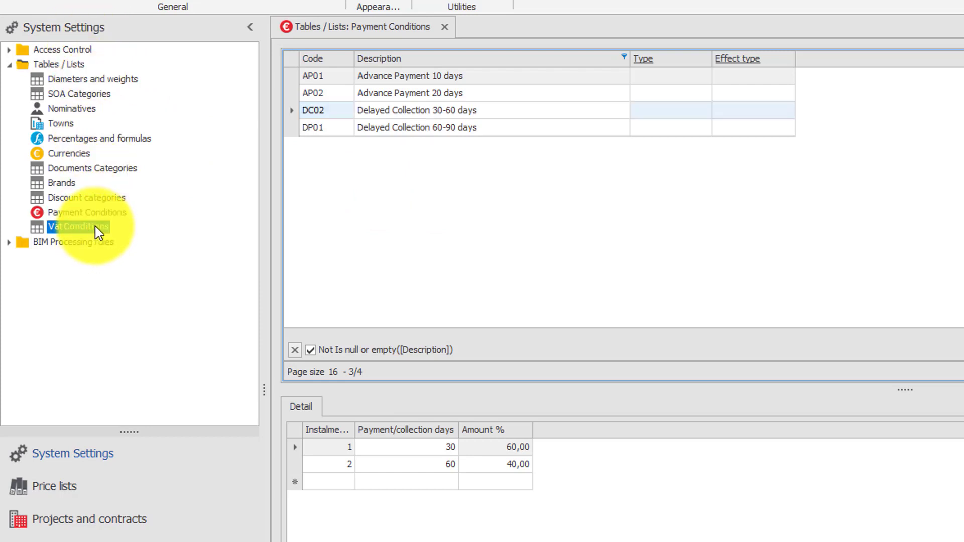
double_click(49, 232)
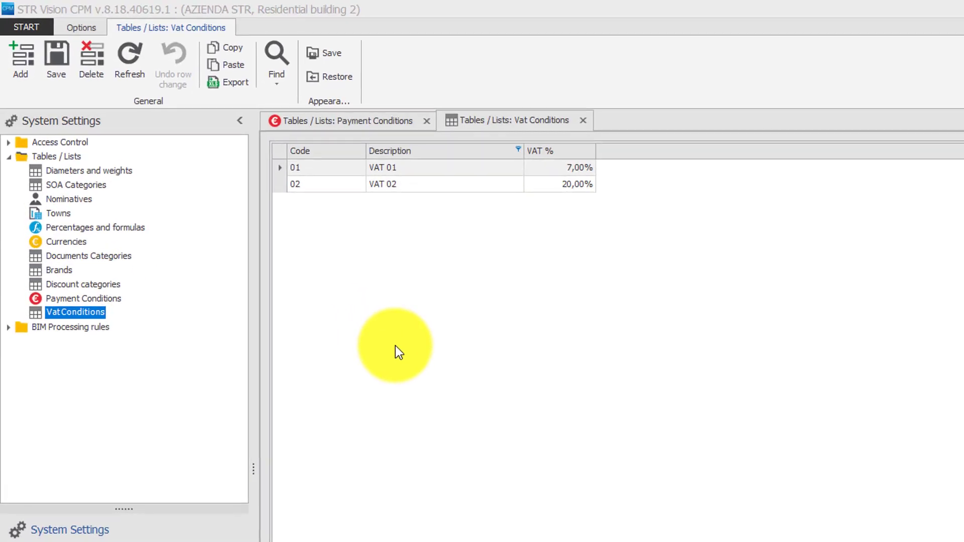
left_click(581, 121)
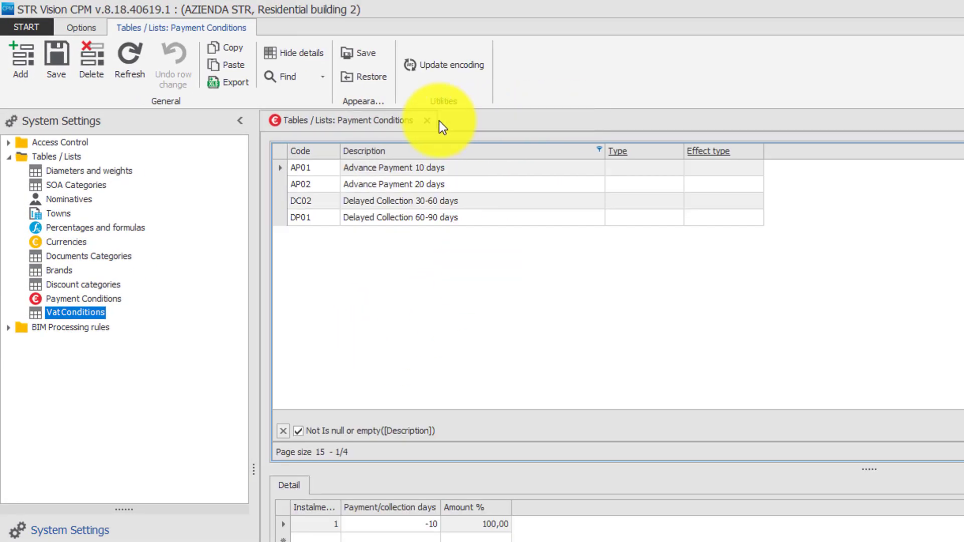
left_click(426, 121)
left_click(7, 157)
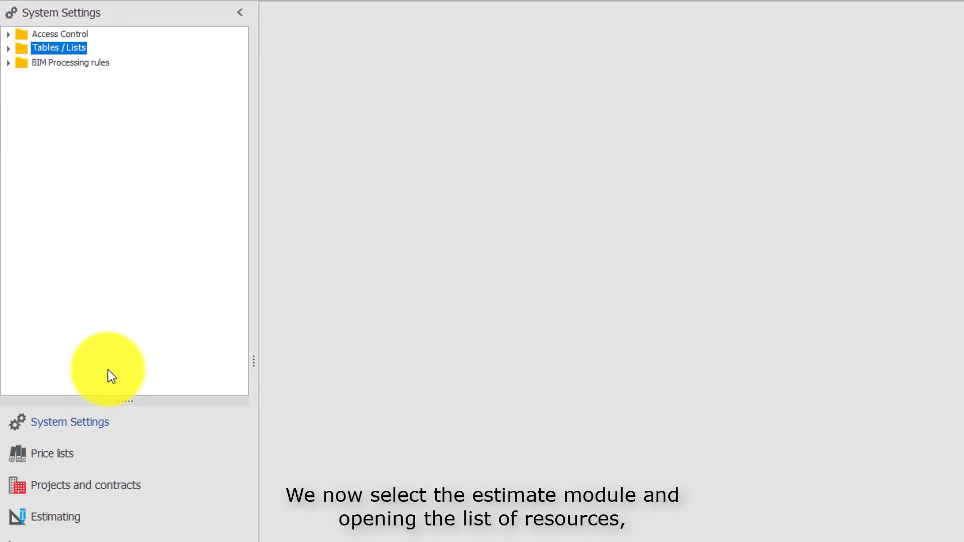
Return to the Estimating module and open the item list of EPUM02 in the estimate.
left_click(56, 517)
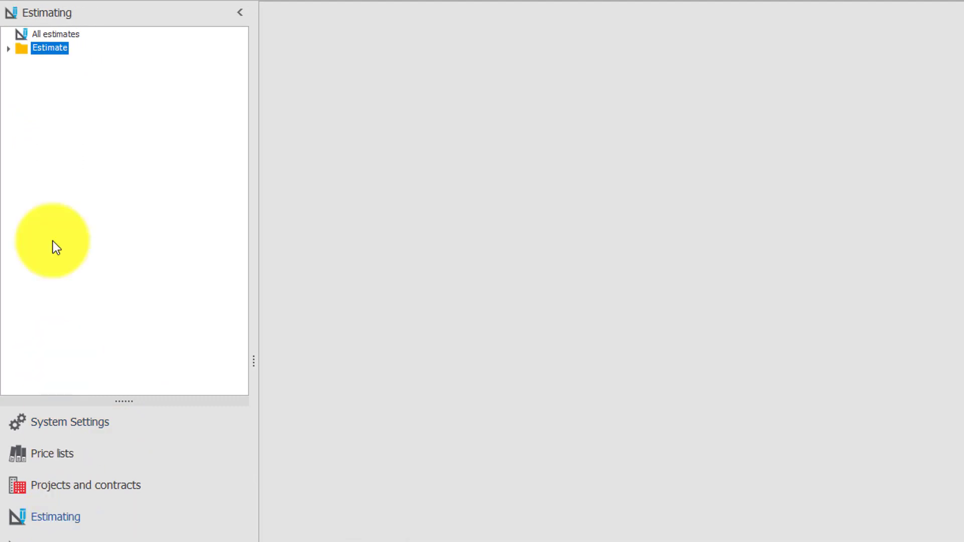
left_click(8, 49)
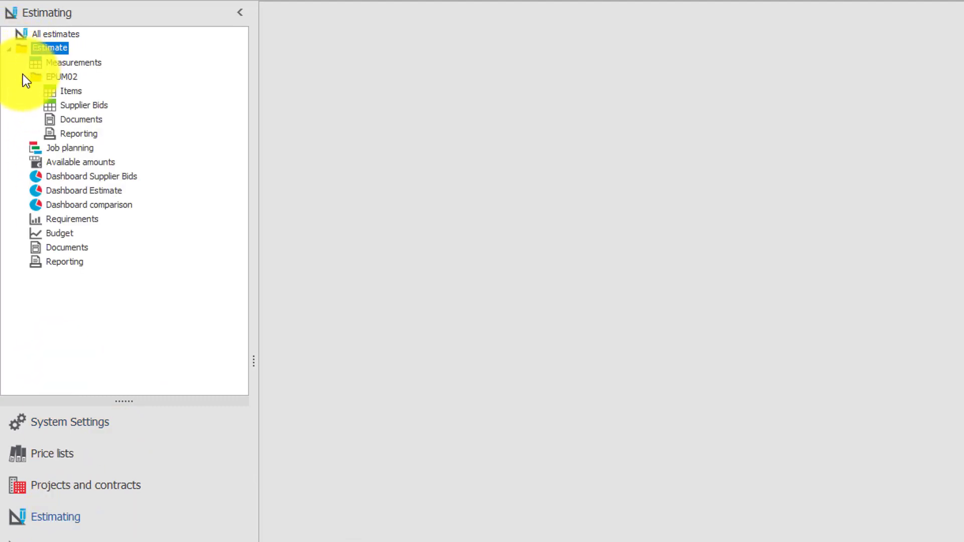
left_click(60, 87)
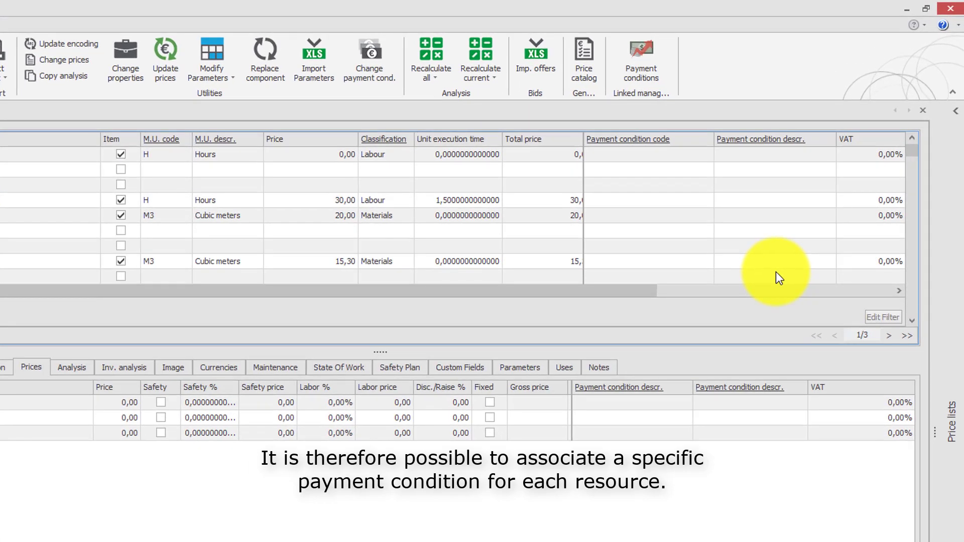
View the payment conditions available for the Cement item without assigning one.
left_click(808, 213)
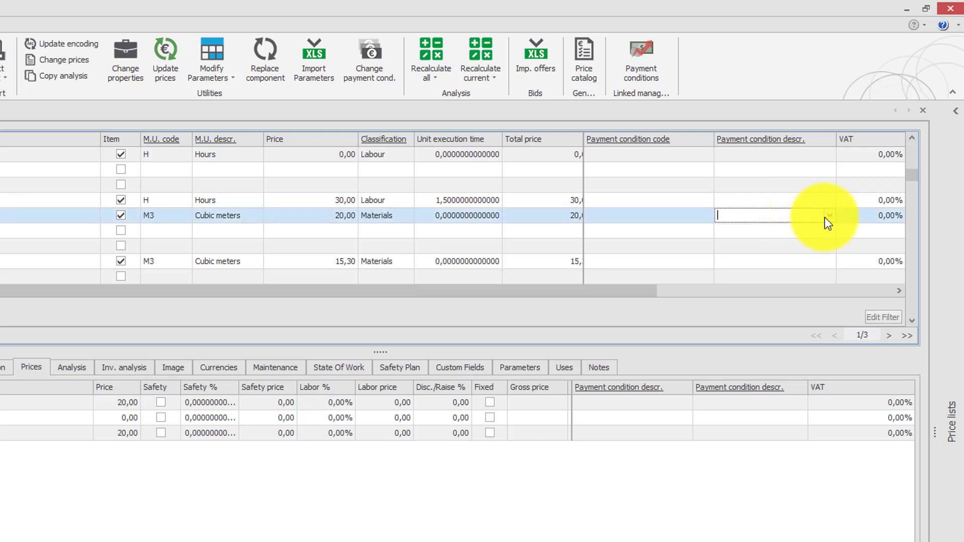
left_click(825, 216)
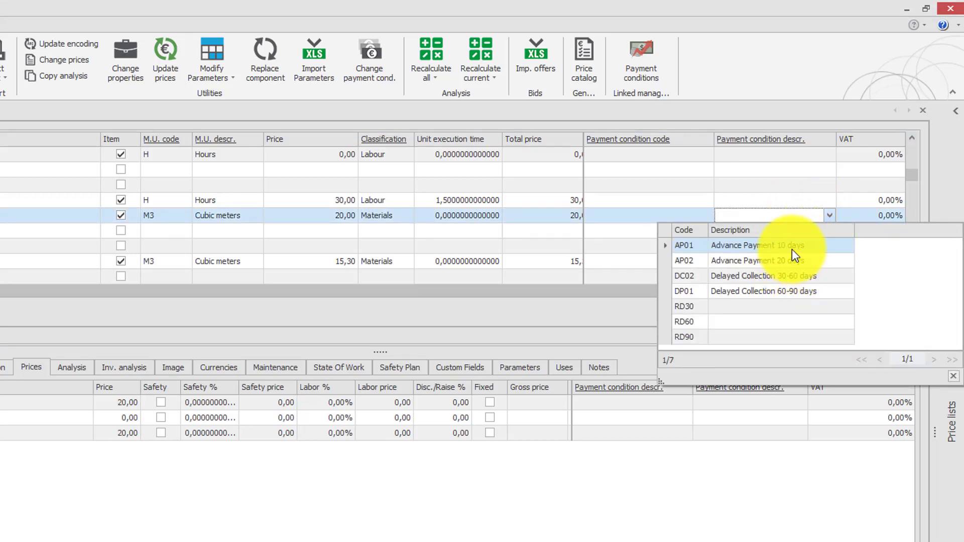
left_click(796, 218)
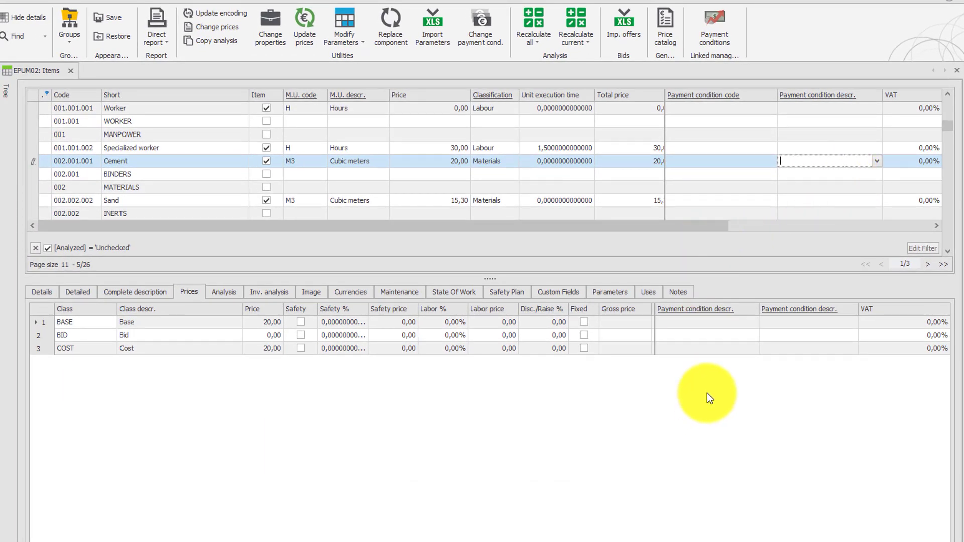
Set Cement's payment condition to Advance Payment 20 days for the COST price and Delayed Collection 60-90 days for the BID price.
left_click(793, 349)
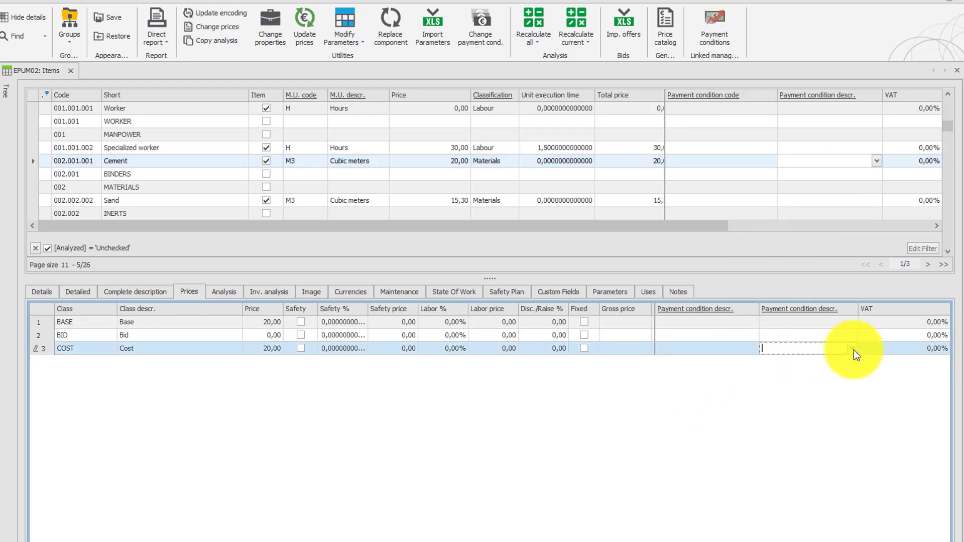
left_click(853, 349)
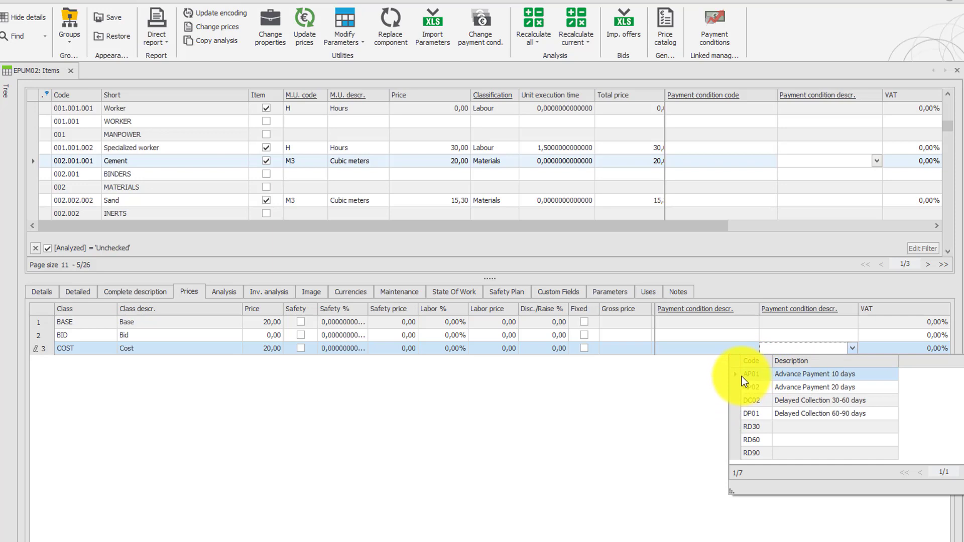
left_click(733, 388)
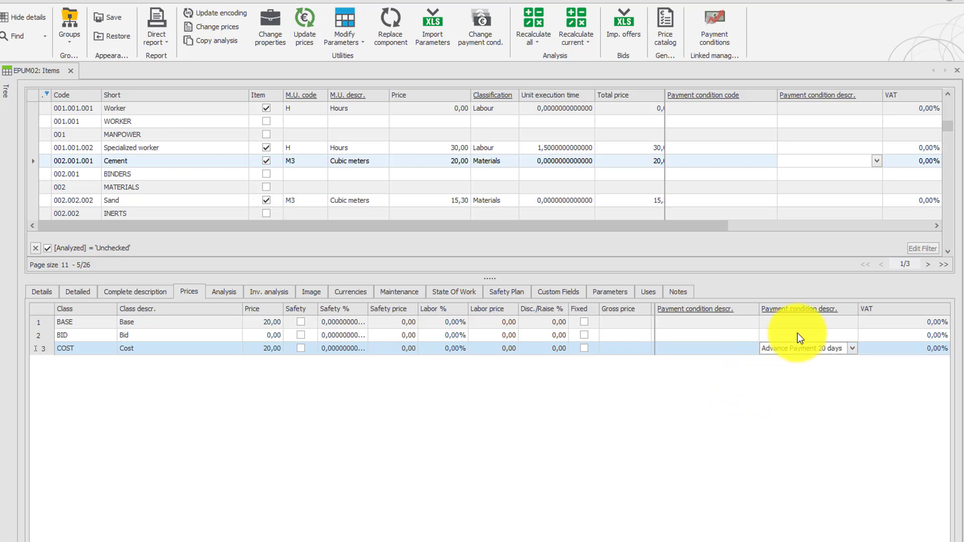
left_click(848, 333)
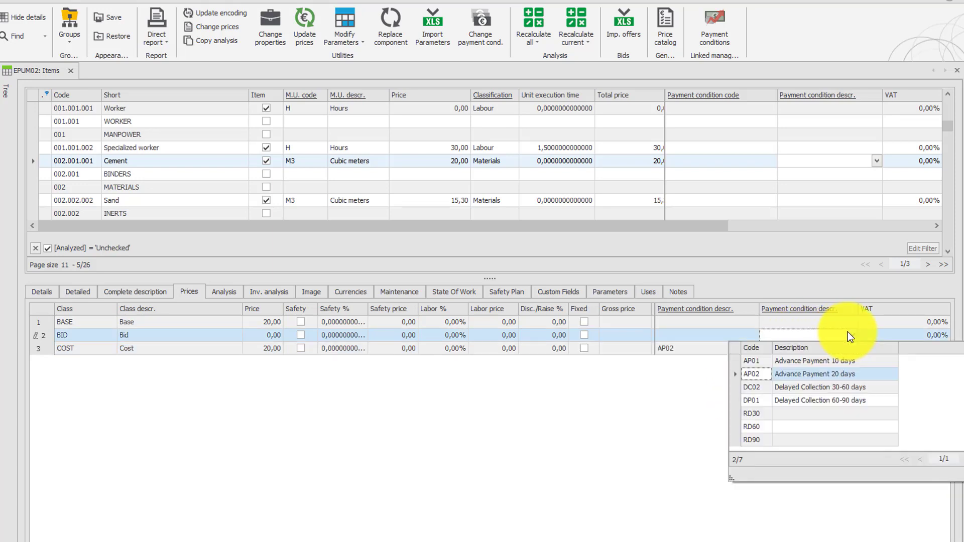
left_click(736, 400)
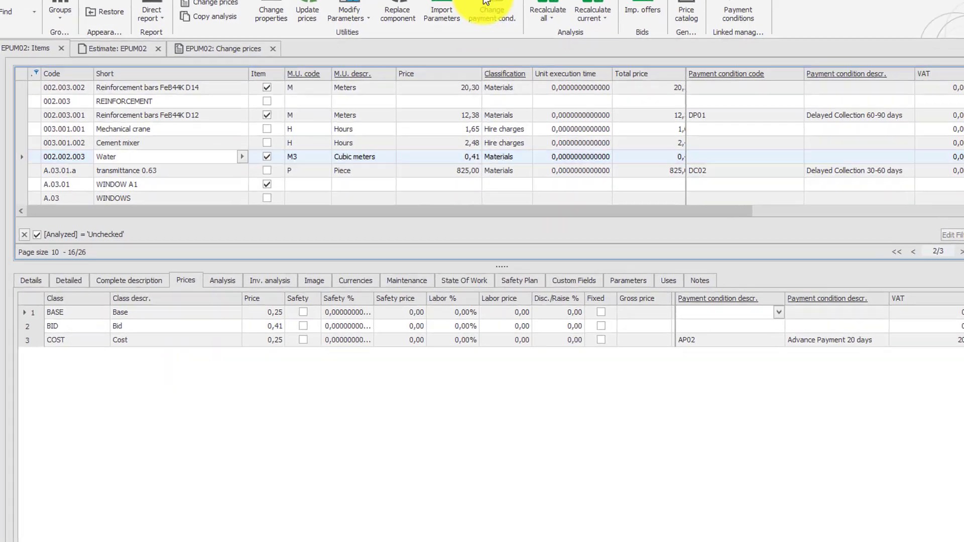
Start a bulk payment condition assignment for the BID price class with DP01, Delayed Collection 60-90 days, and 18% VAT.
left_click(472, 19)
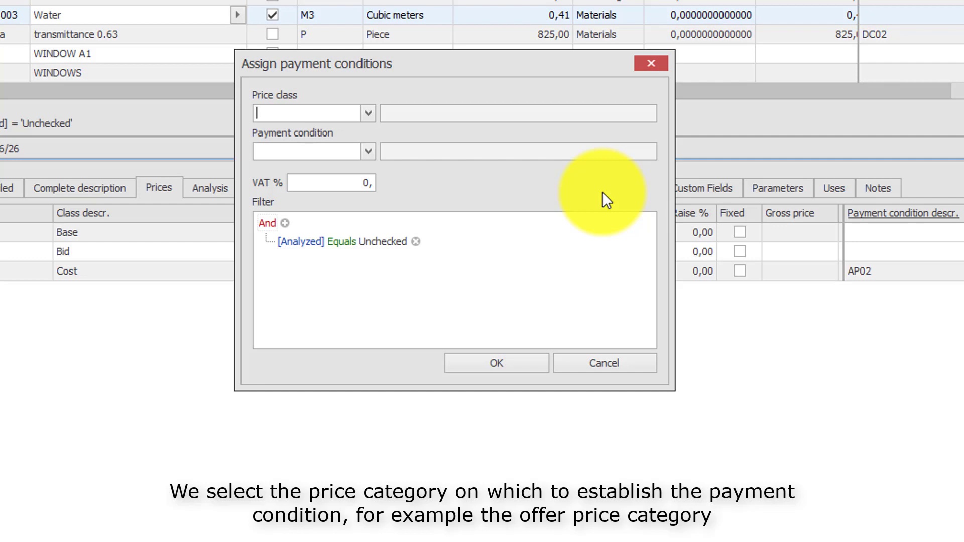
left_click(368, 114)
left_click(264, 173)
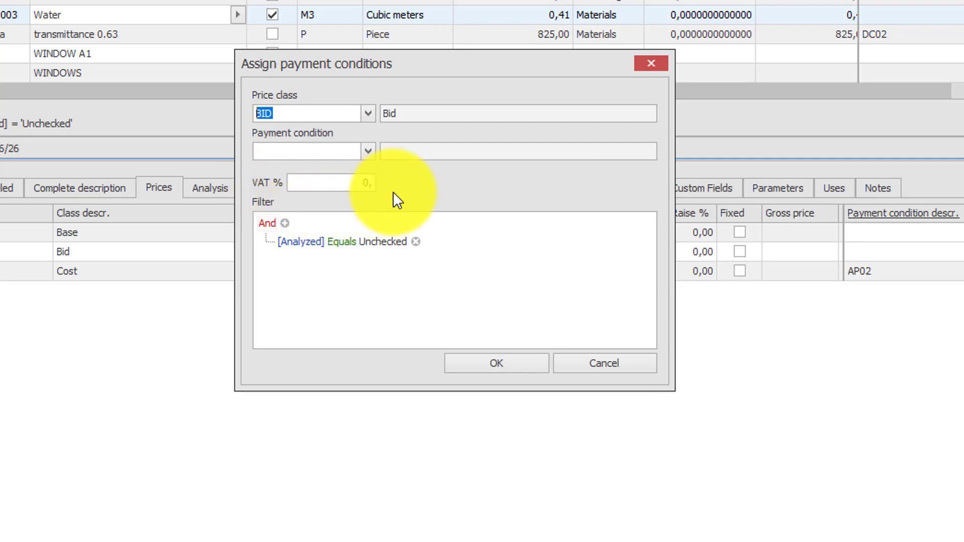
left_click(371, 152)
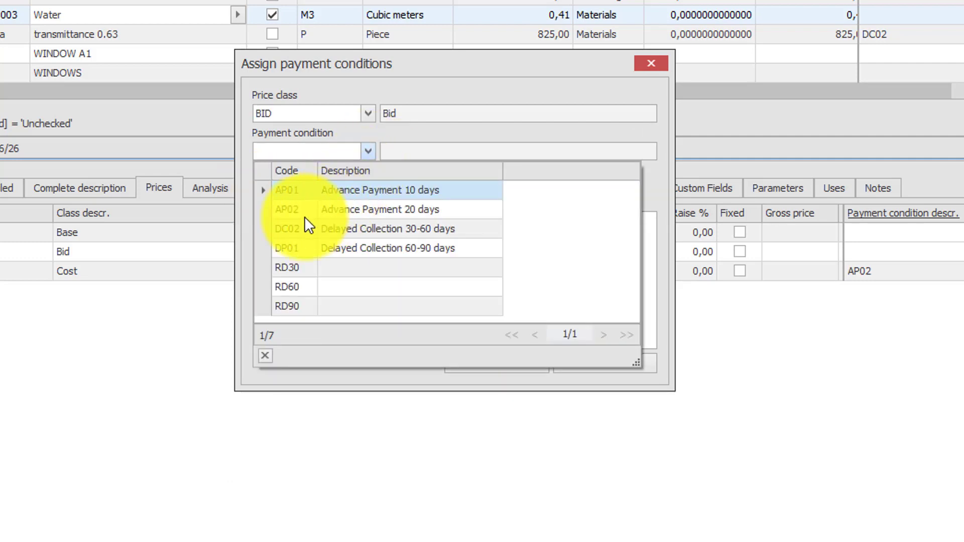
left_click(264, 247)
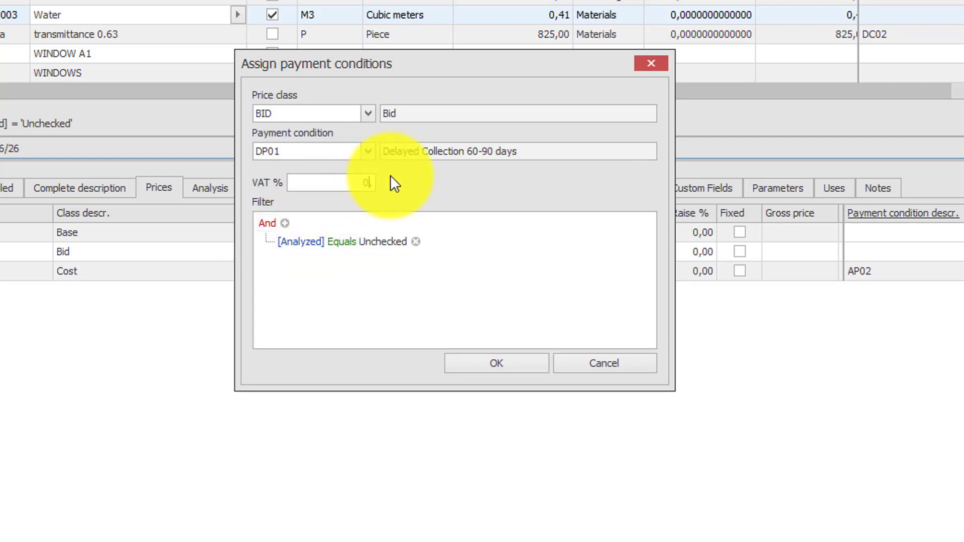
left_click(355, 182)
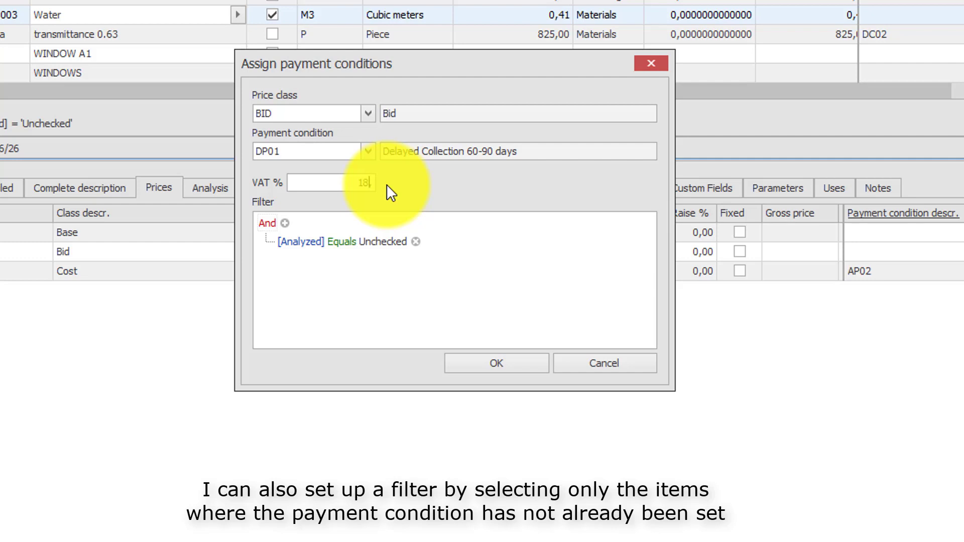
Restrict the assignment to items whose Payment condition code is blank and apply it.
left_click(314, 251)
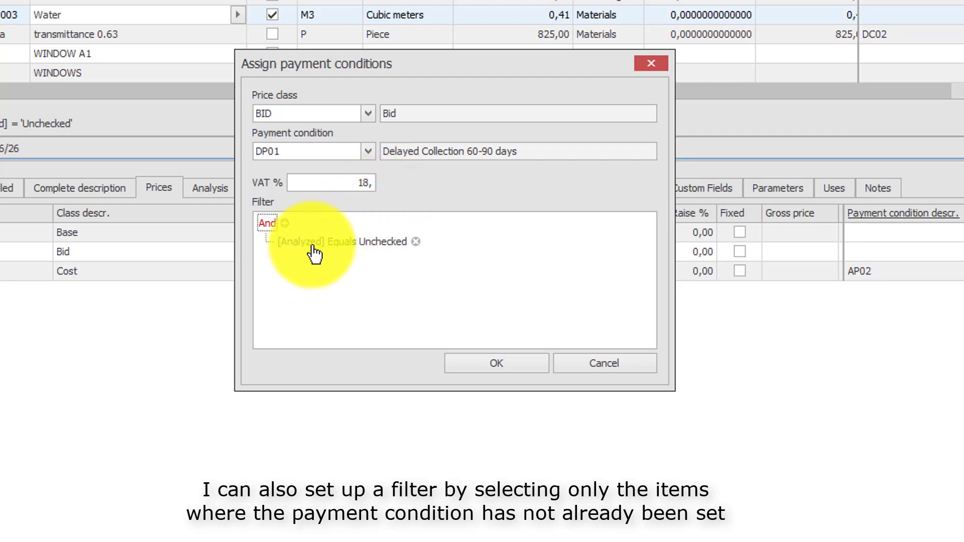
left_click(314, 246)
left_click_drag(406, 296, 388, 389)
left_click(394, 300)
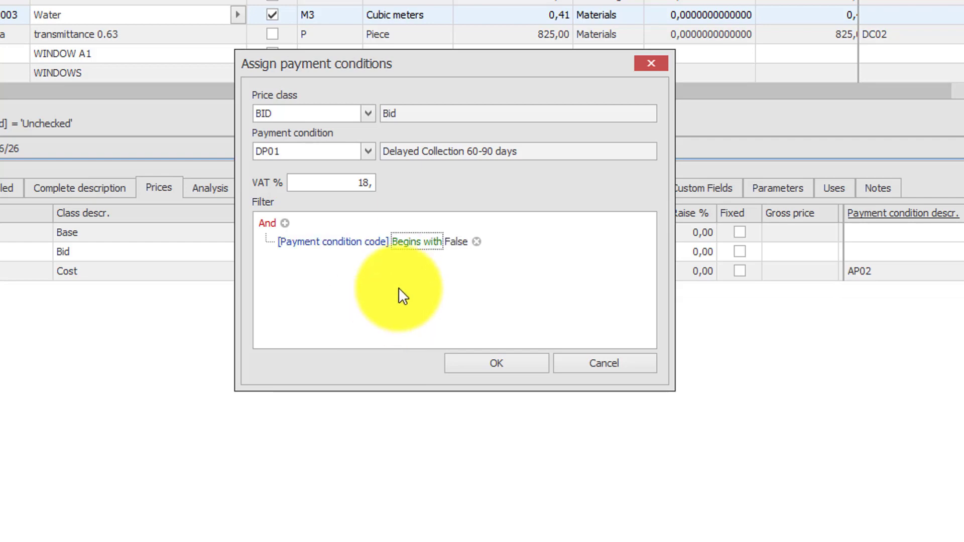
left_click(415, 241)
left_click(406, 412)
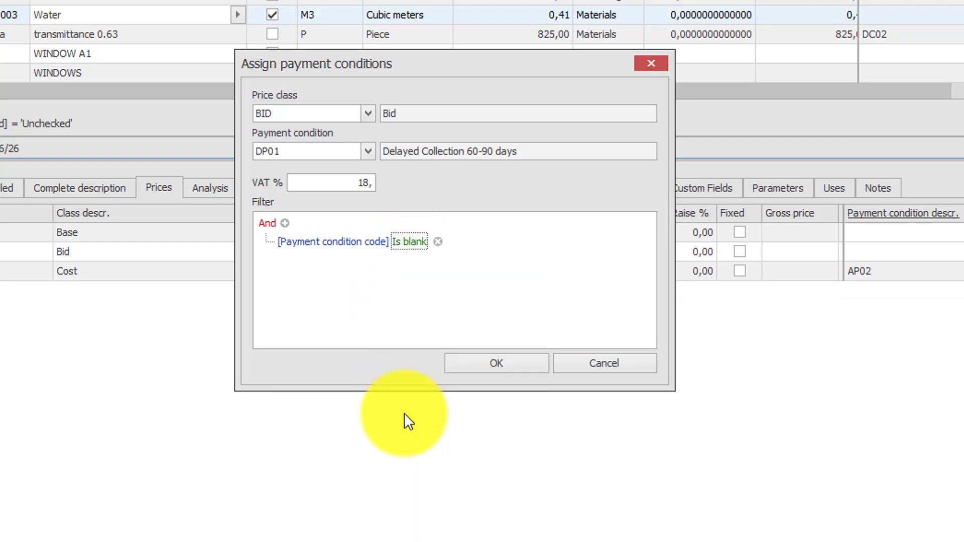
left_click(494, 363)
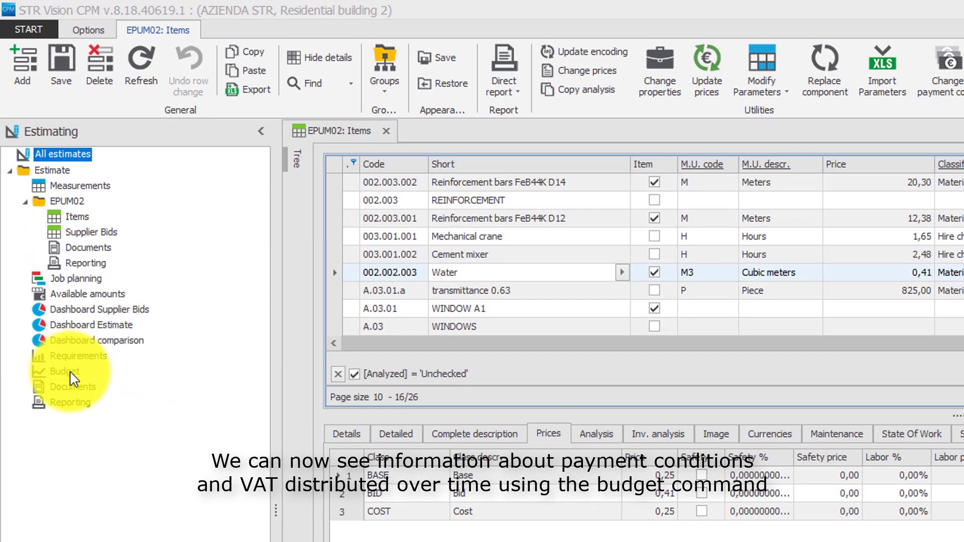
Open the estimate's Budget and request Financial budget data by month with the composition analysis for costs expanded.
left_click(70, 376)
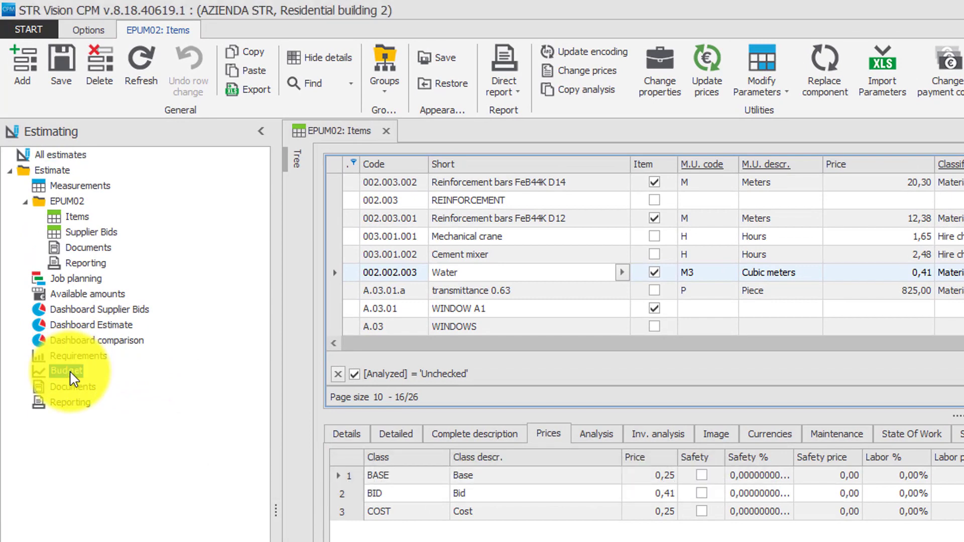
double_click(66, 372)
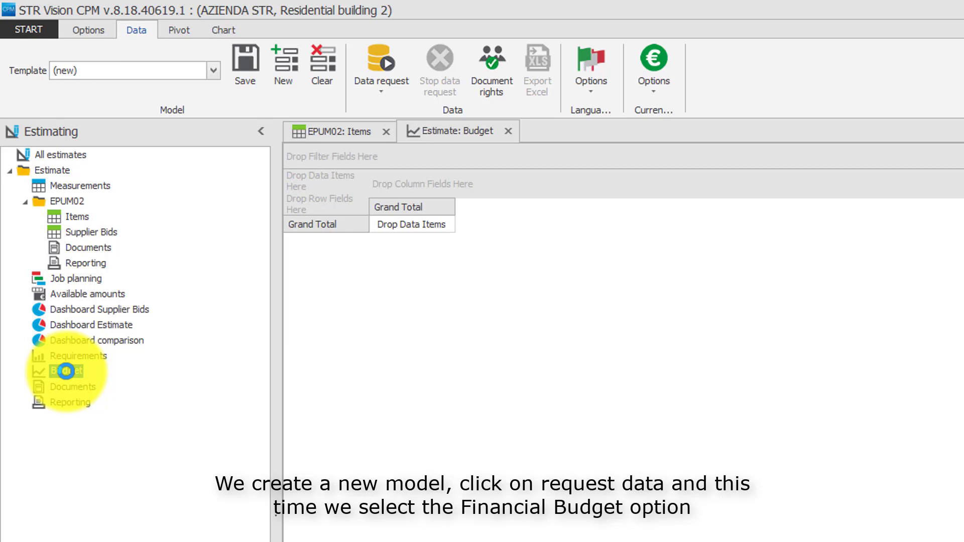
left_click(382, 68)
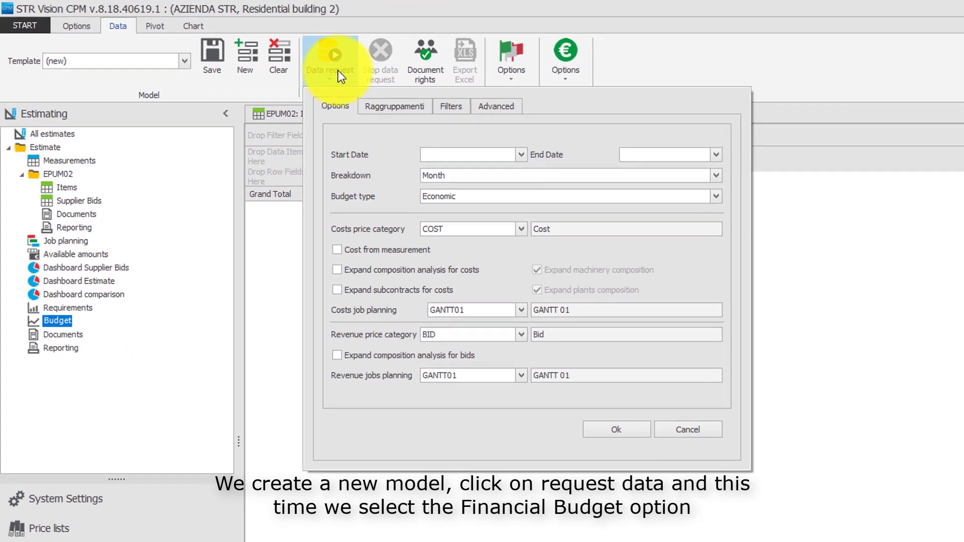
left_click(716, 196)
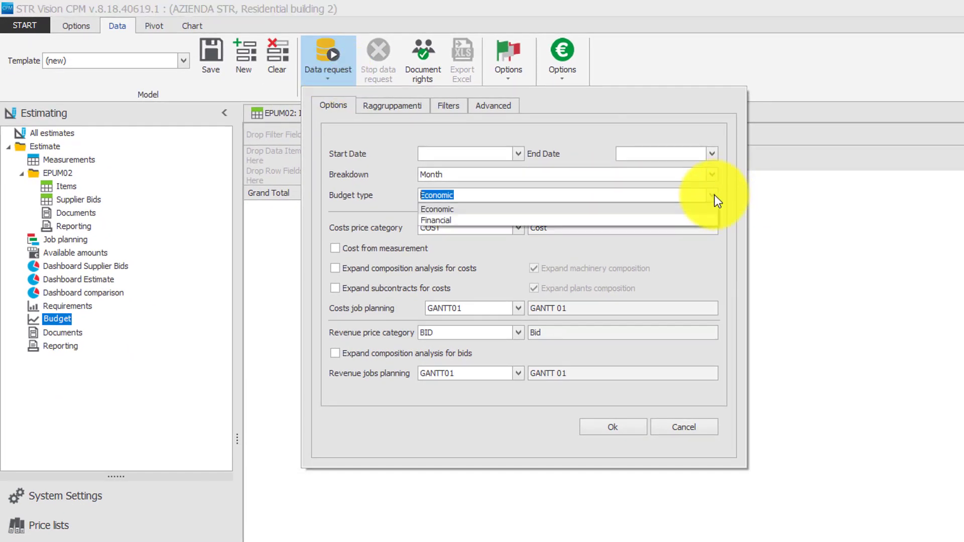
left_click(565, 219)
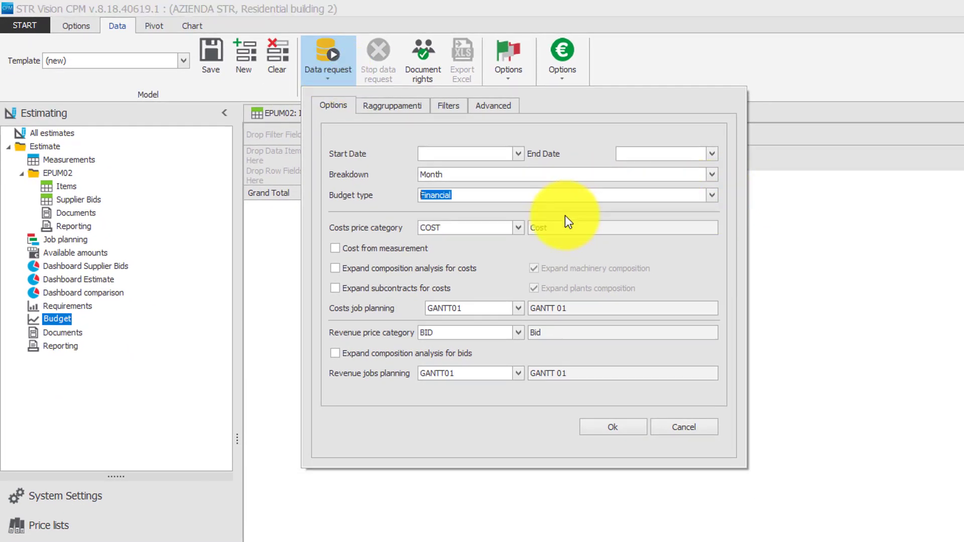
left_click(335, 273)
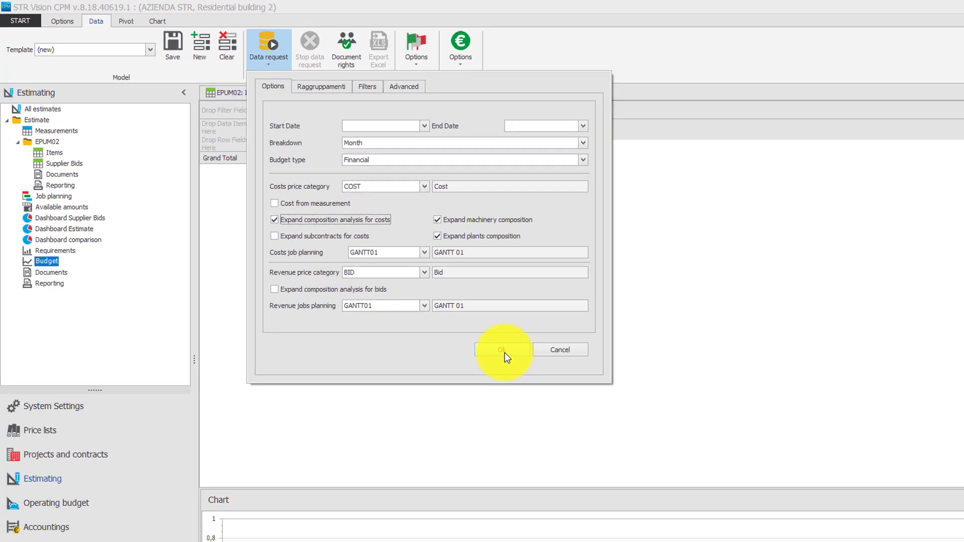
left_click(612, 426)
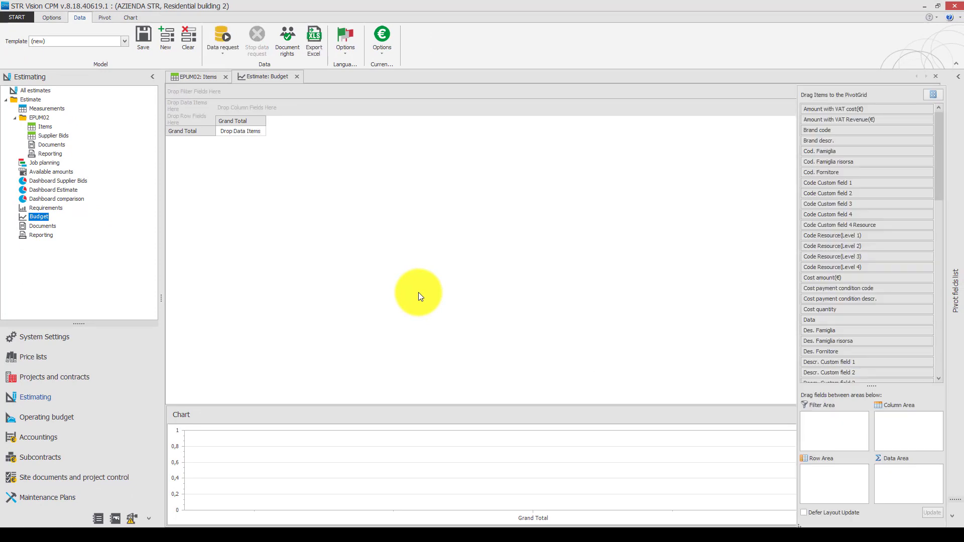
Add the Year and Month fields to the pivot's row area.
scroll(812, 271, "down", 15)
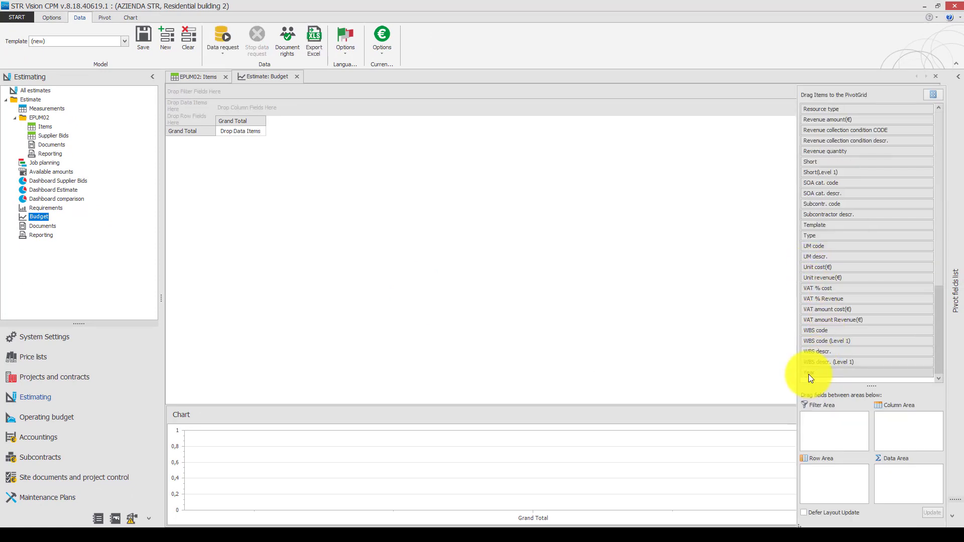
left_click_drag(809, 374, 828, 467)
scroll(834, 290, "up", 3)
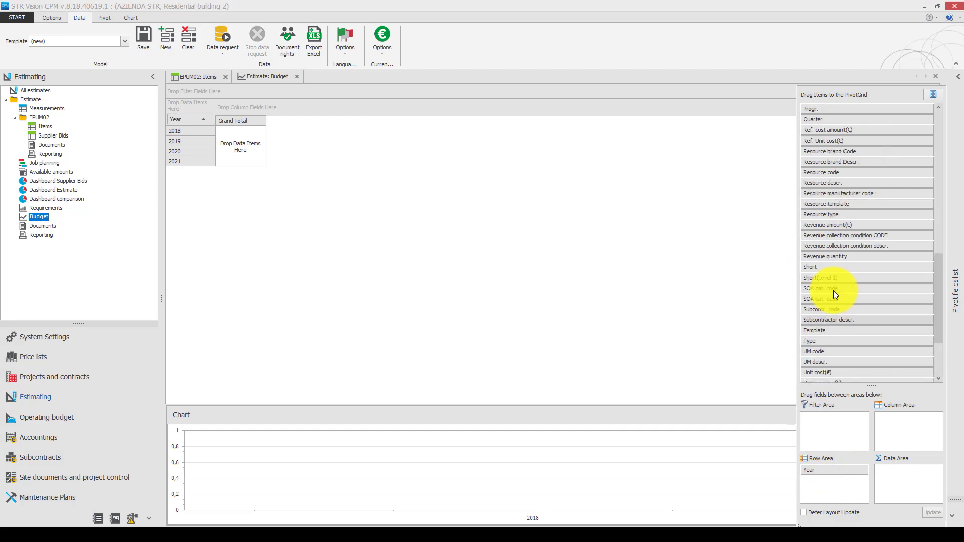
scroll(833, 291, "up", 3)
left_click_drag(804, 192, 841, 488)
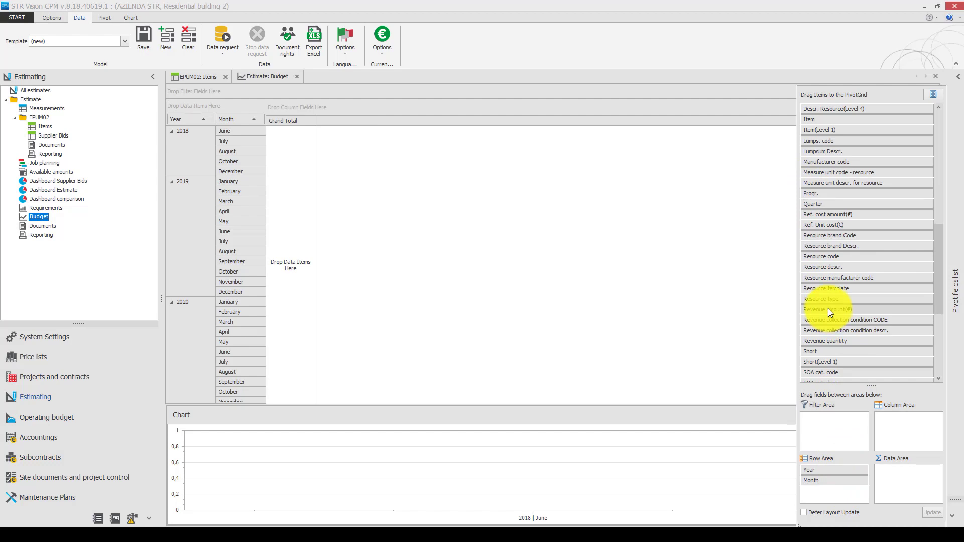
Add Cost amount(€) and Revenue amount(€) to the pivot's data area.
scroll(827, 308, "up", 5)
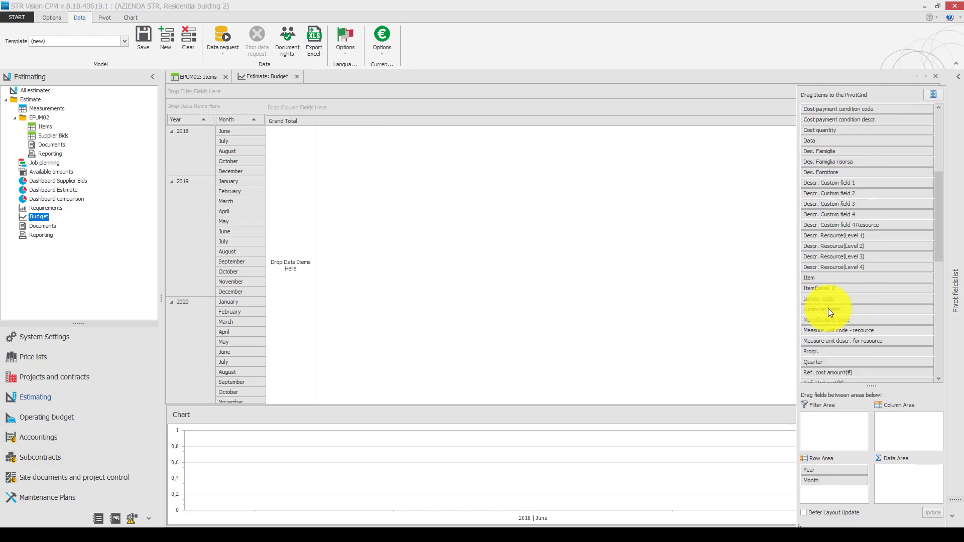
scroll(827, 308, "up", 3)
left_click_drag(825, 161, 894, 471)
scroll(849, 330, "down", 4)
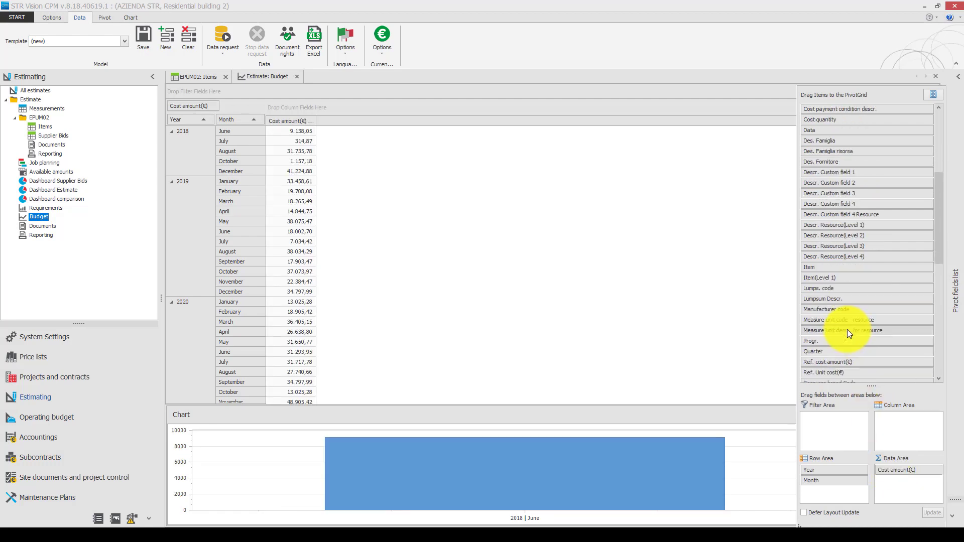
scroll(847, 330, "down", 3)
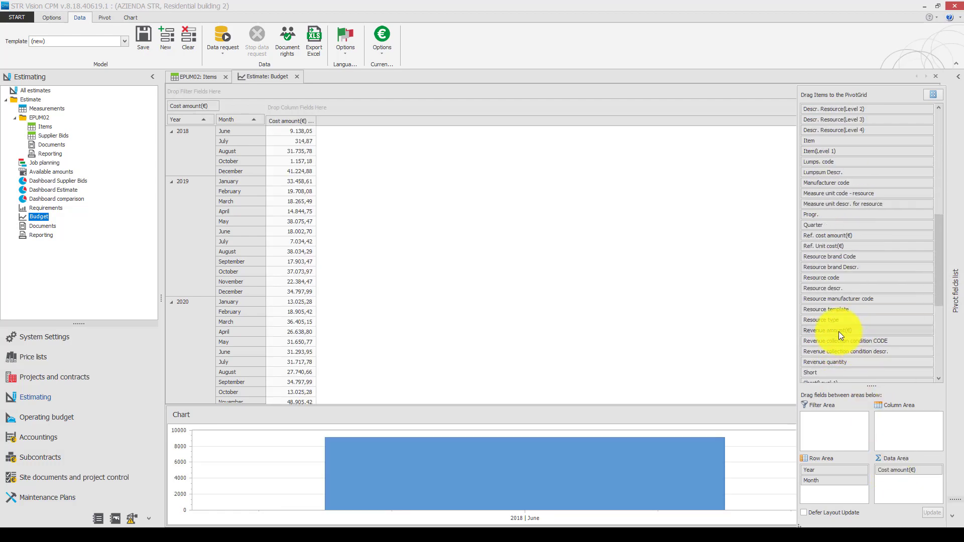
left_click_drag(839, 330, 901, 446)
left_click_drag(905, 486, 905, 486)
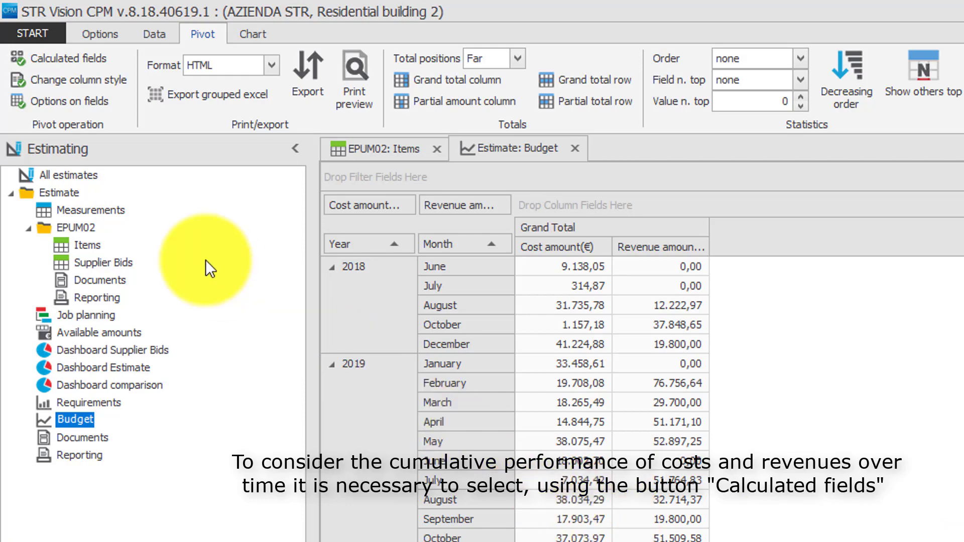
Enable incremental totals for the Month calculated field and chart the cost and revenue amounts from June to October 2018.
left_click(72, 58)
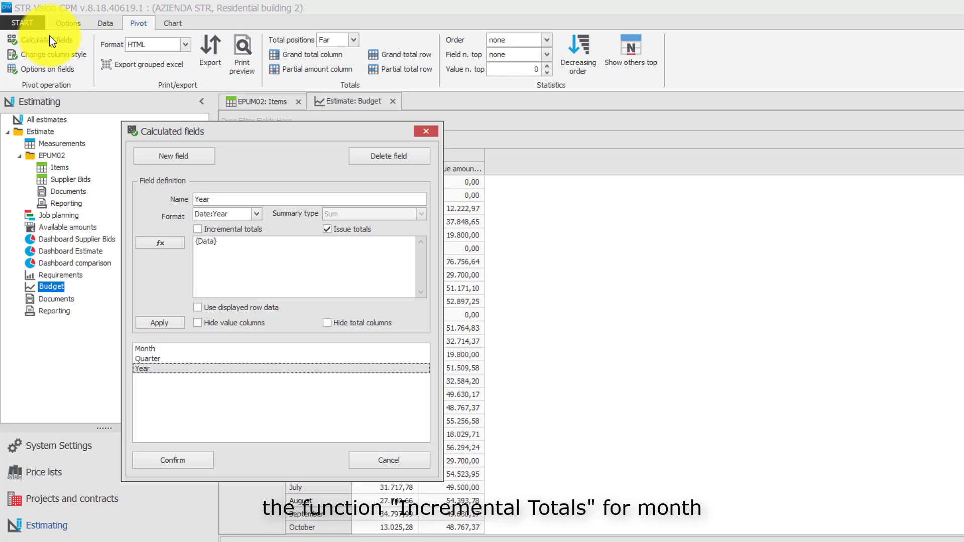
left_click(162, 357)
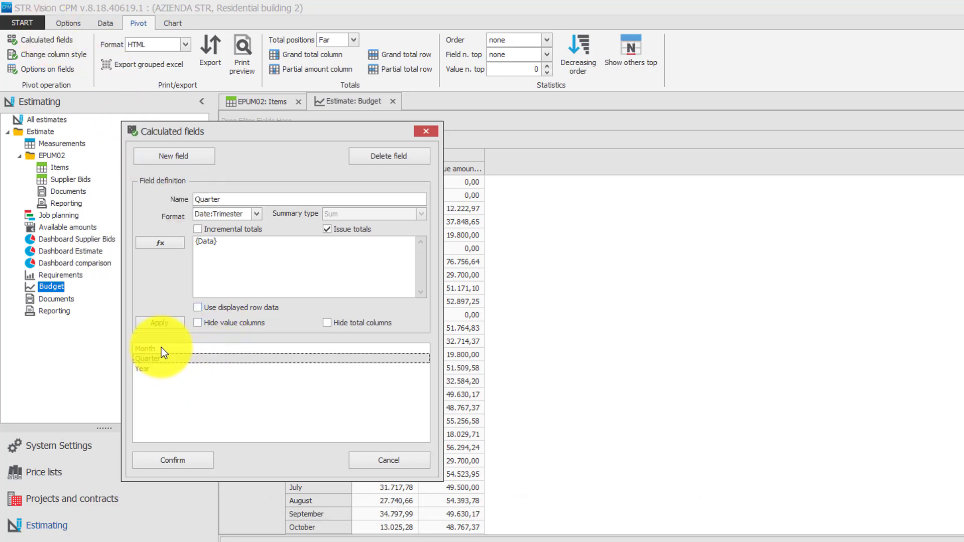
left_click(162, 349)
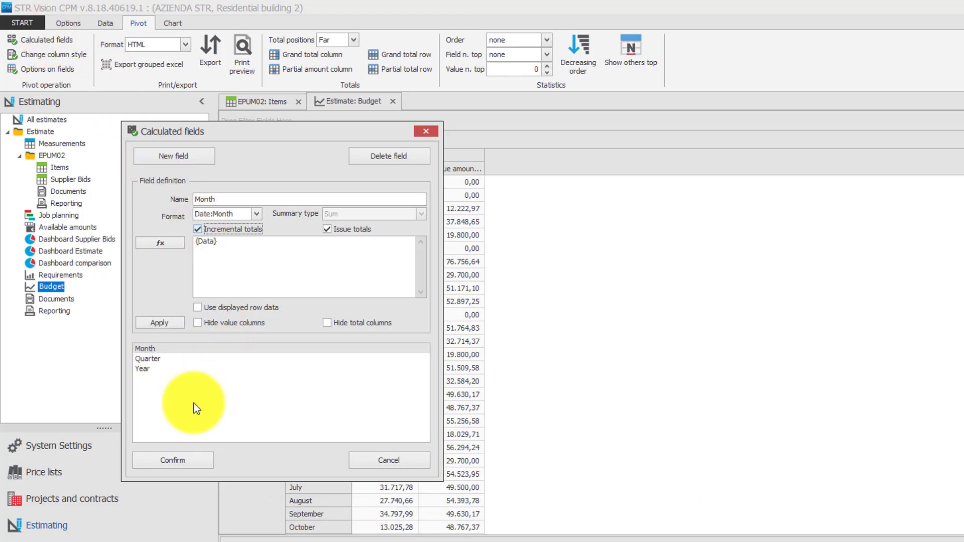
left_click(182, 463)
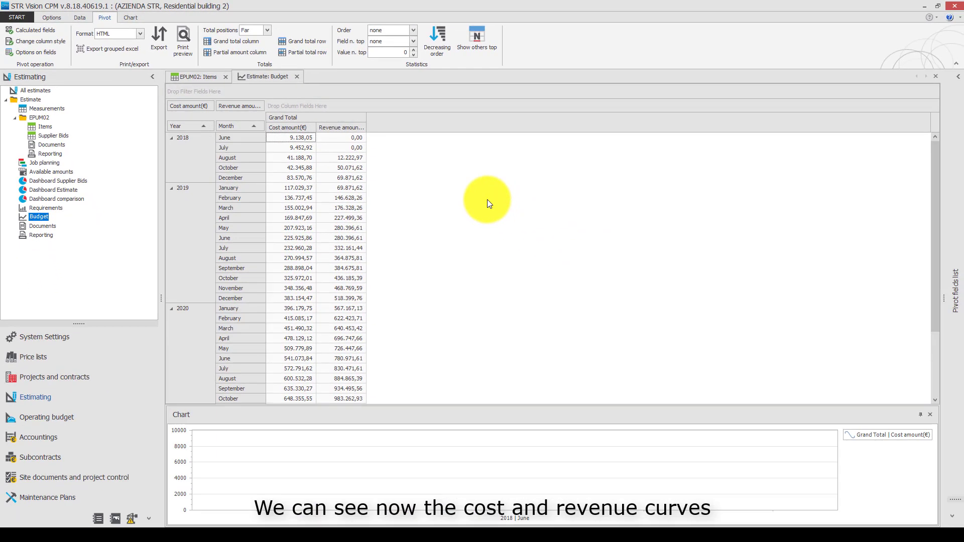
left_click_drag(299, 137, 330, 165)
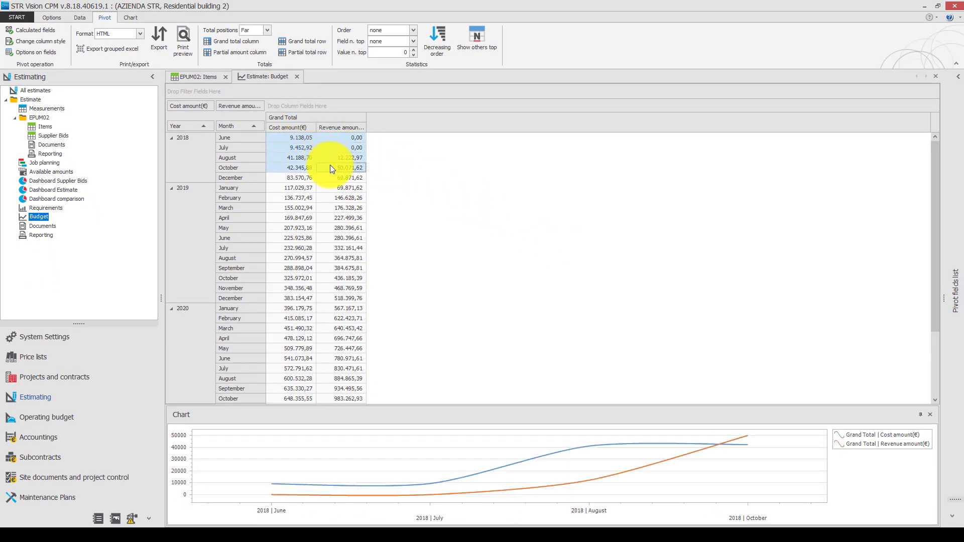
mouse_move(715, 443)
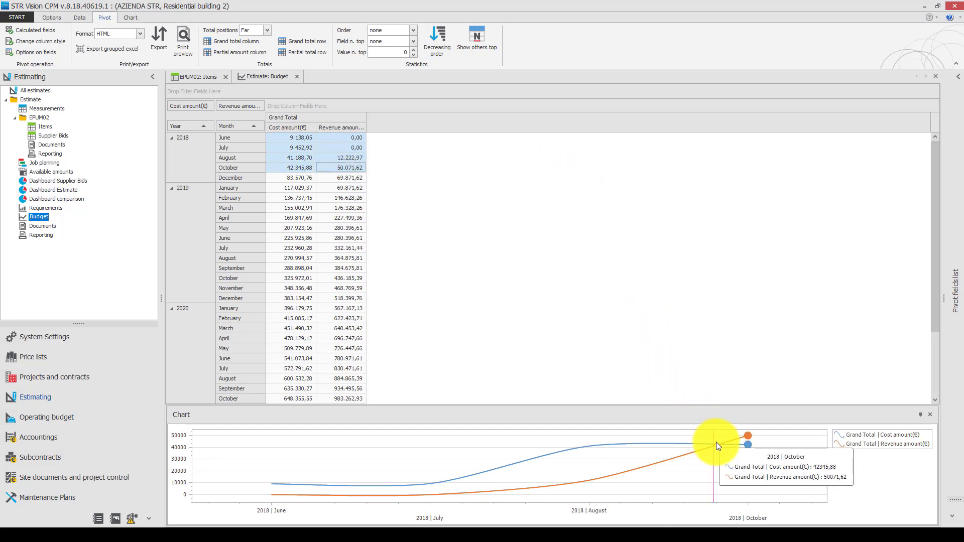